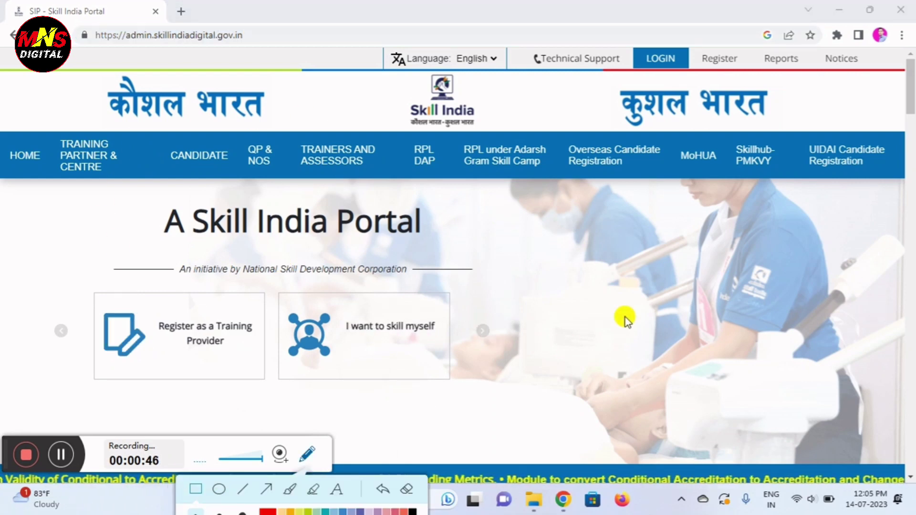
# Step: Open the UIDAI candidate registration form from the portal, going through the instructions for candidates
pyautogui.click(841, 163)
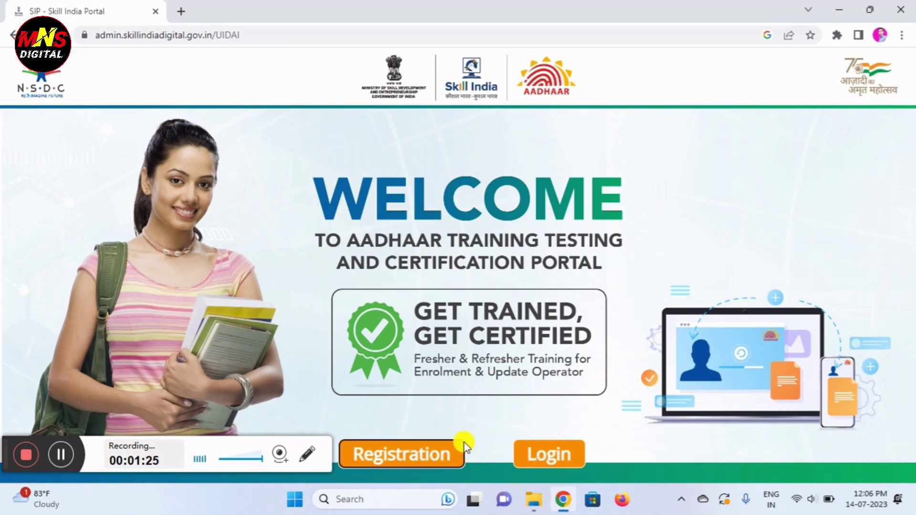
pyautogui.click(394, 458)
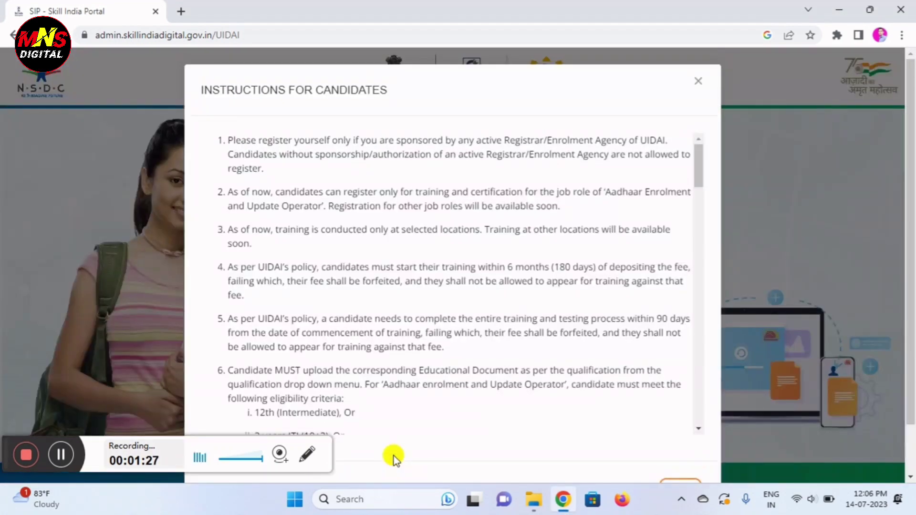
pyautogui.scroll(-1, 403, 112)
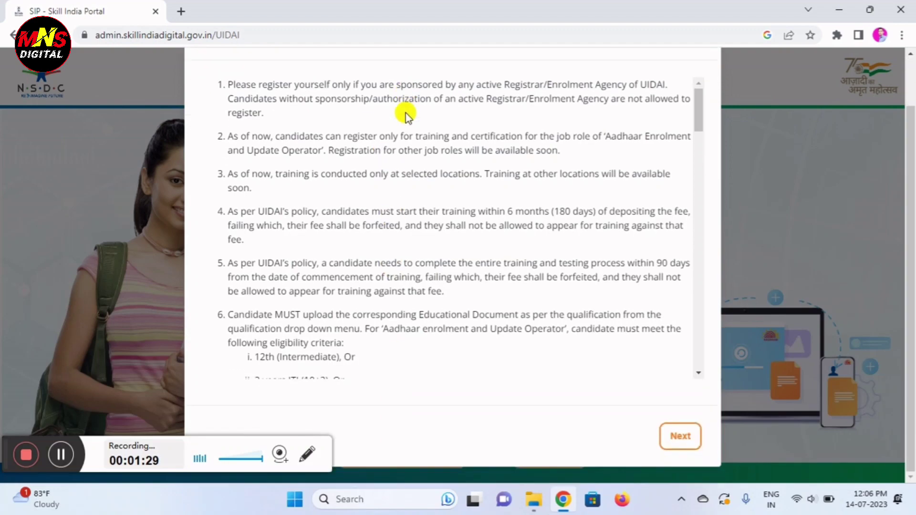
pyautogui.scroll(-20, 434, 180)
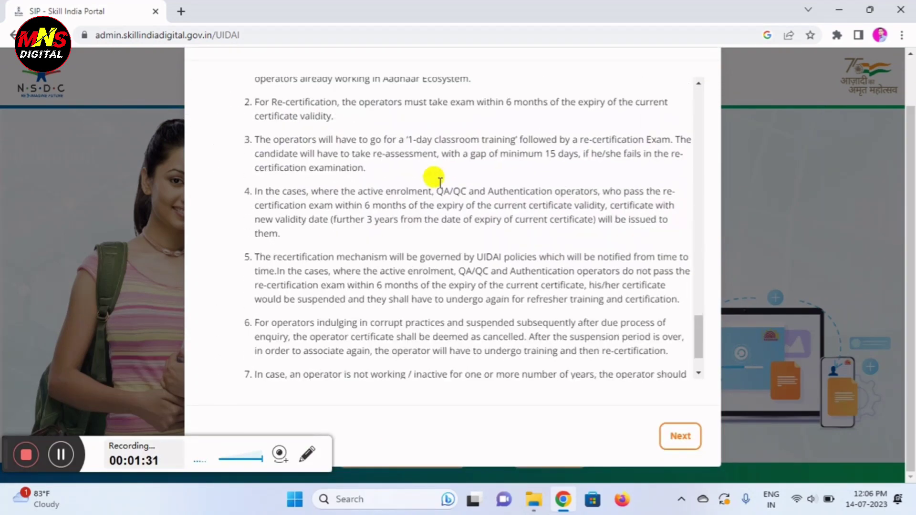
pyautogui.click(677, 448)
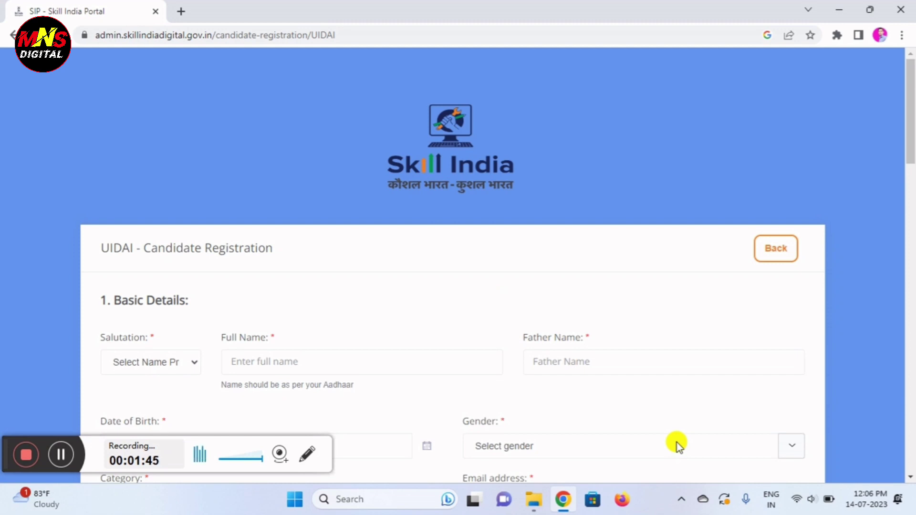
# Step: Outline the Salutation, Full Name and Father Name fields with red rectangles using the screen annotation tool
pyautogui.scroll(-4, 638, 346)
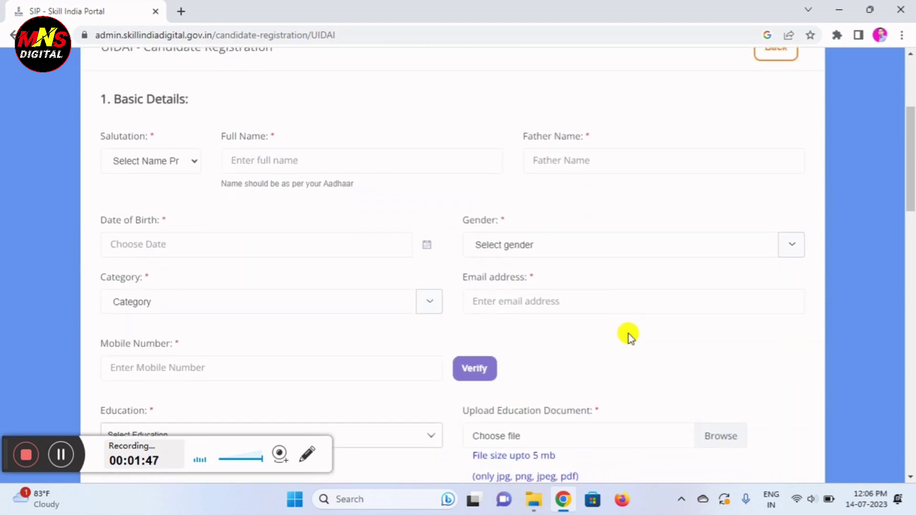
pyautogui.scroll(-10, 630, 337)
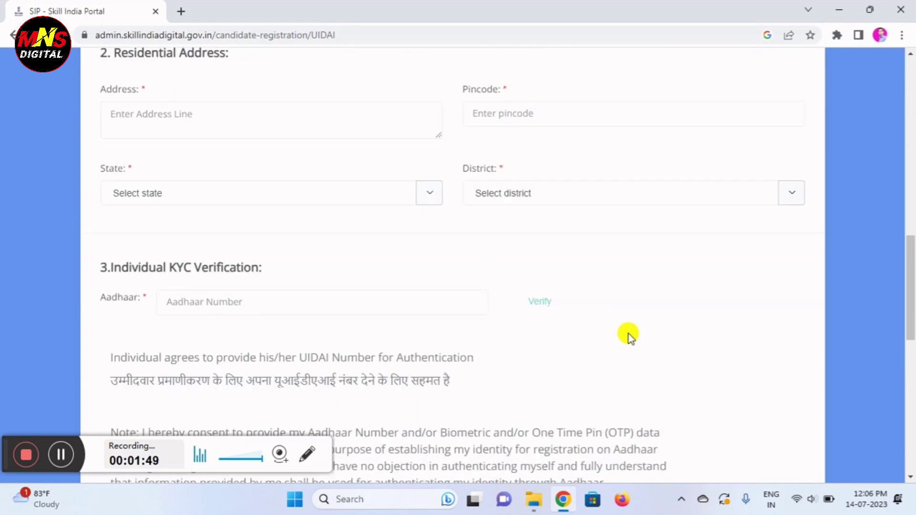
pyautogui.scroll(-8, 629, 337)
pyautogui.scroll(15, 629, 337)
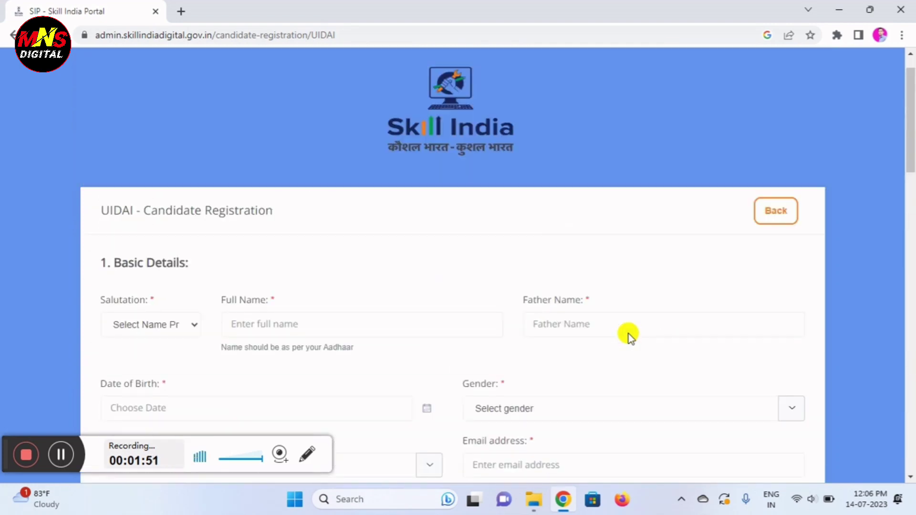
pyautogui.click(314, 454)
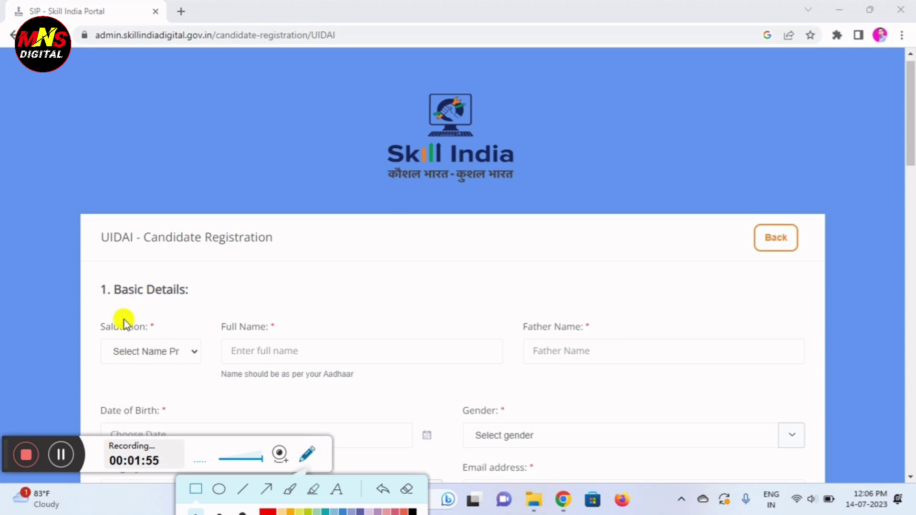
pyautogui.moveTo(99, 333)
pyautogui.mouseDown()
pyautogui.moveTo(153, 364)
pyautogui.moveTo(198, 371)
pyautogui.mouseUp()
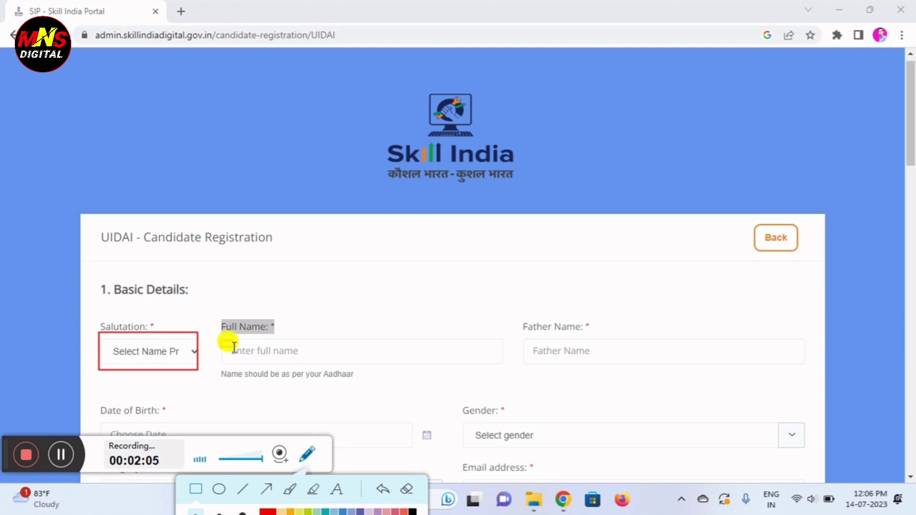
pyautogui.moveTo(221, 341)
pyautogui.mouseDown()
pyautogui.moveTo(372, 368)
pyautogui.moveTo(436, 369)
pyautogui.mouseUp()
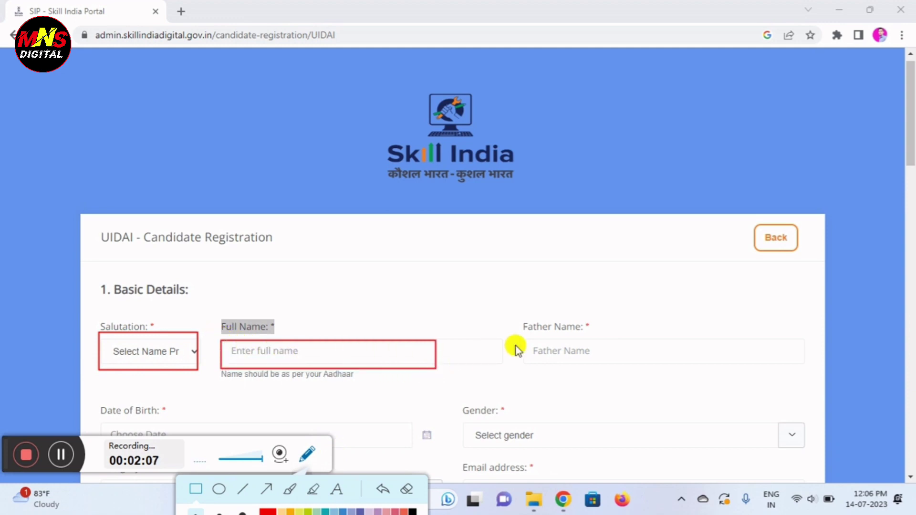
pyautogui.moveTo(515, 334); pyautogui.dragTo(686, 378)
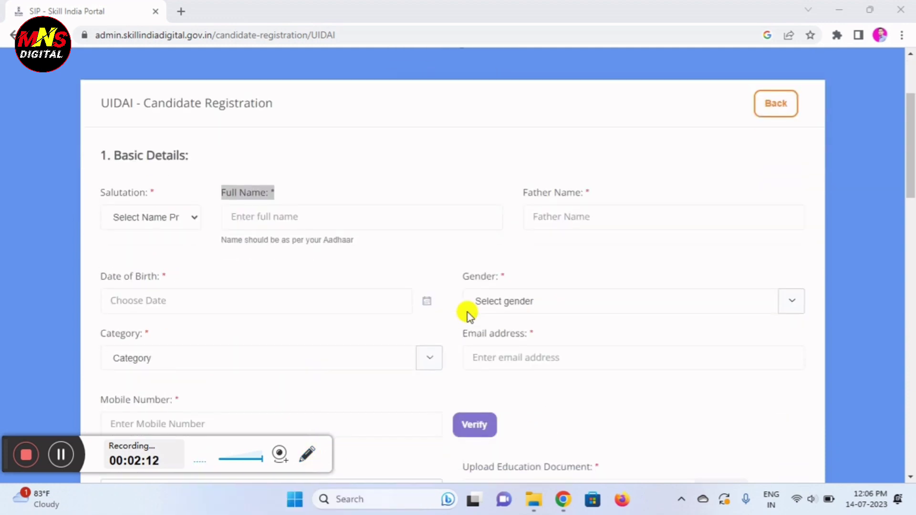
pyautogui.scroll(-2, 466, 305)
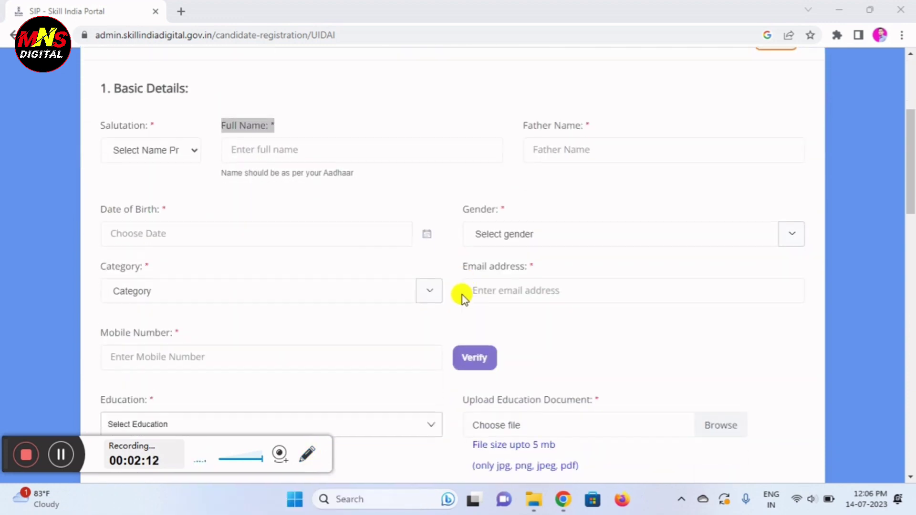
pyautogui.click(133, 232)
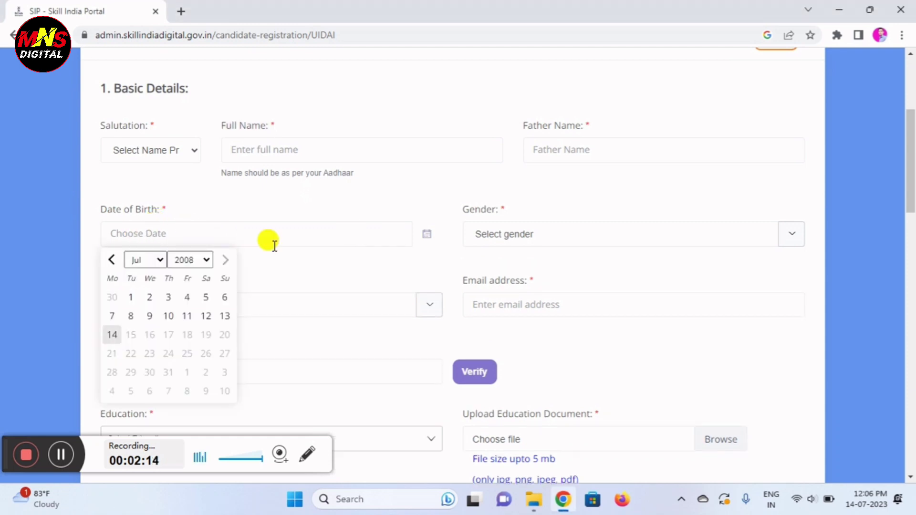
pyautogui.click(219, 199)
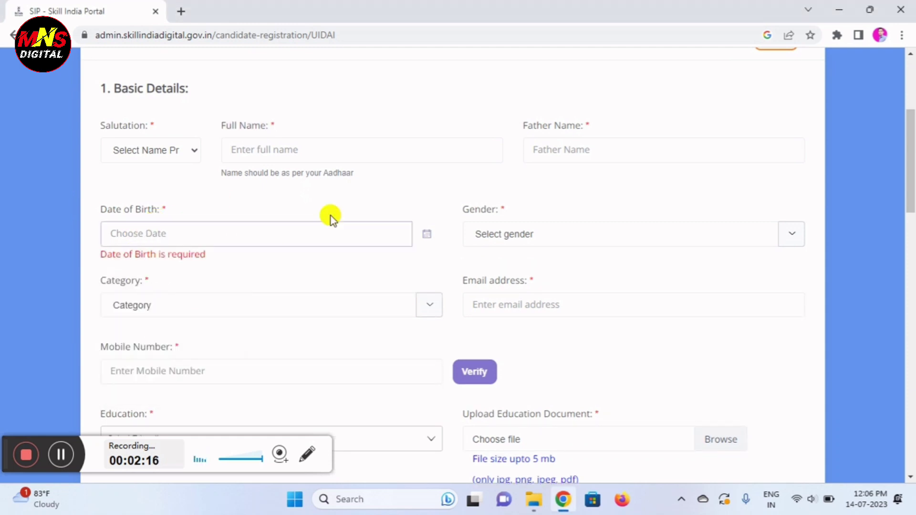
# Step: Set the candidate's gender to Male and the category to OBC
pyautogui.click(506, 240)
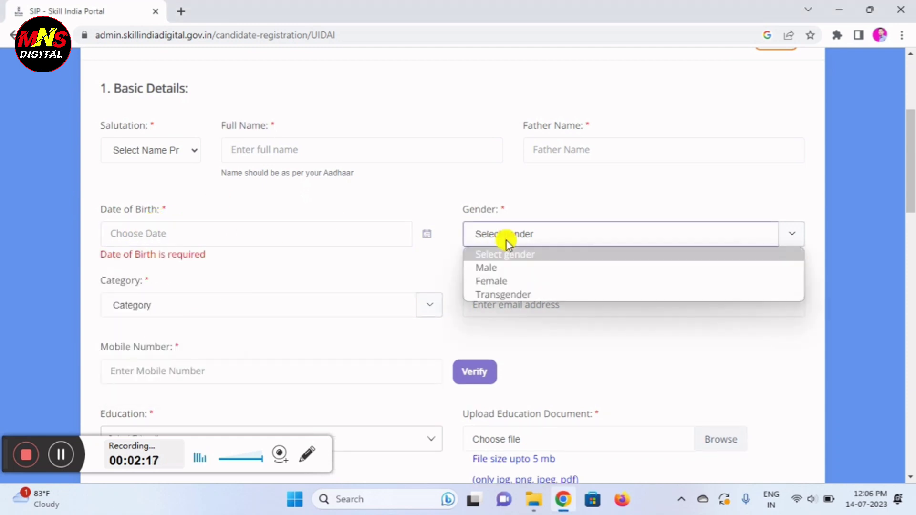
pyautogui.click(498, 269)
pyautogui.click(144, 306)
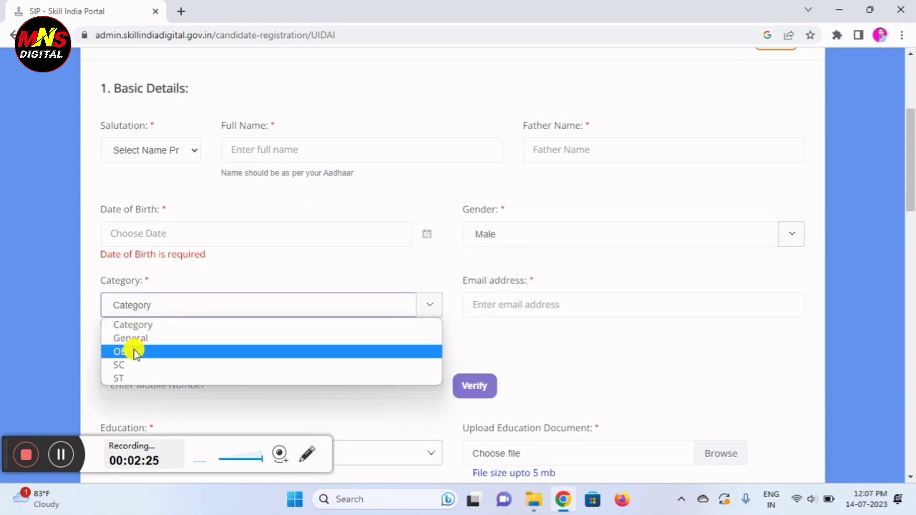
pyautogui.click(162, 351)
pyautogui.click(534, 304)
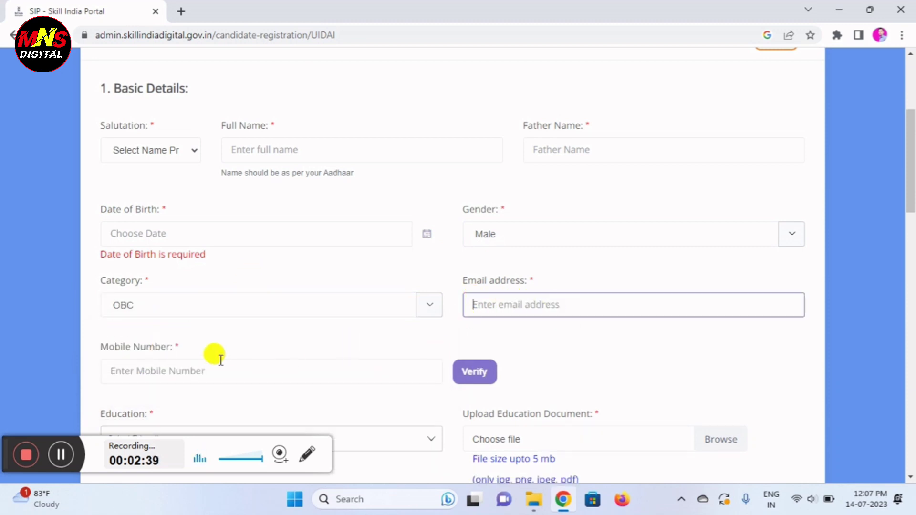
pyautogui.click(193, 371)
# Step: Choose Post Graduate as the candidate's education
pyautogui.scroll(-3, 401, 353)
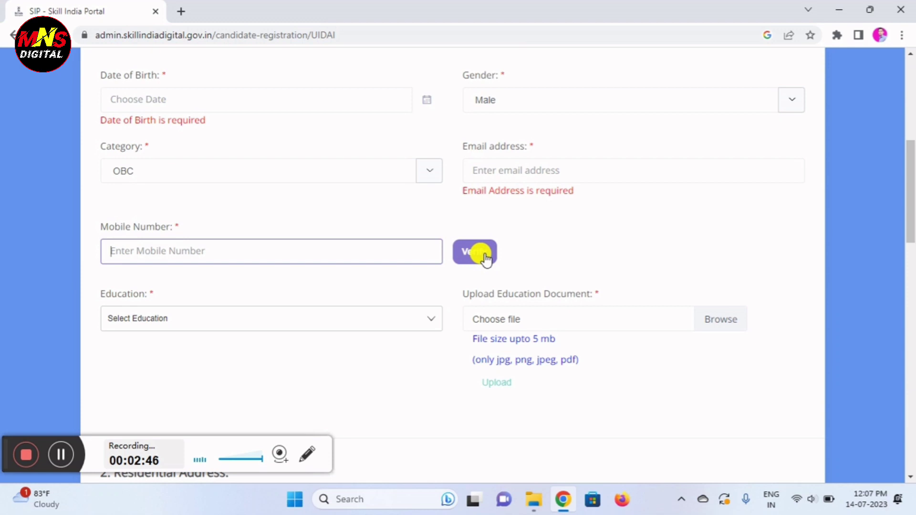
pyautogui.click(216, 323)
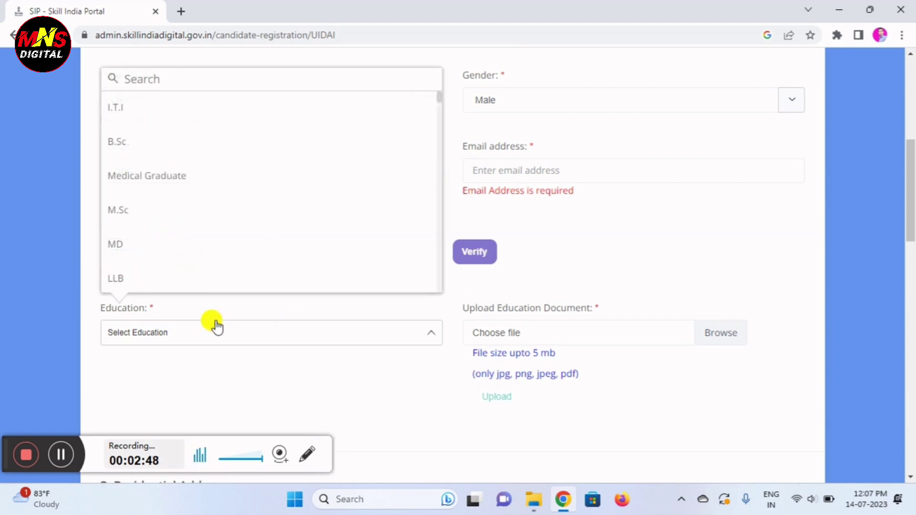
pyautogui.scroll(-2, 167, 162)
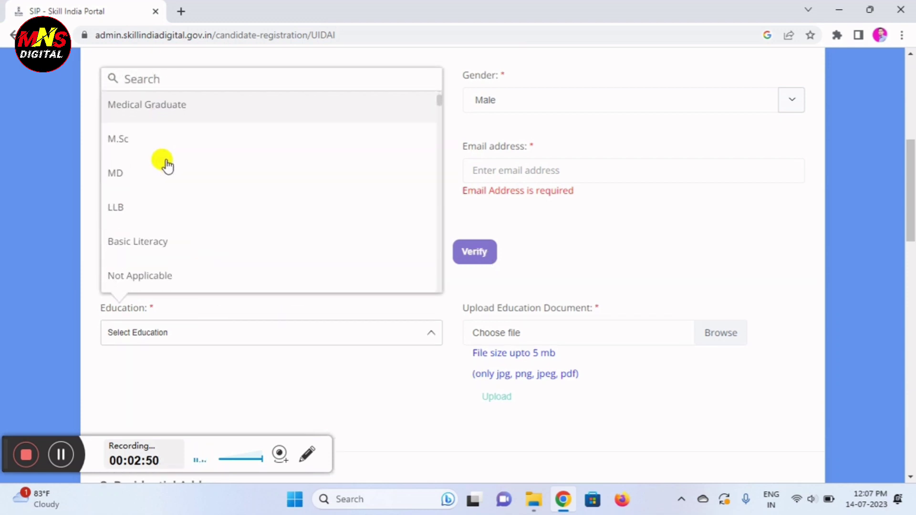
pyautogui.scroll(-2, 167, 165)
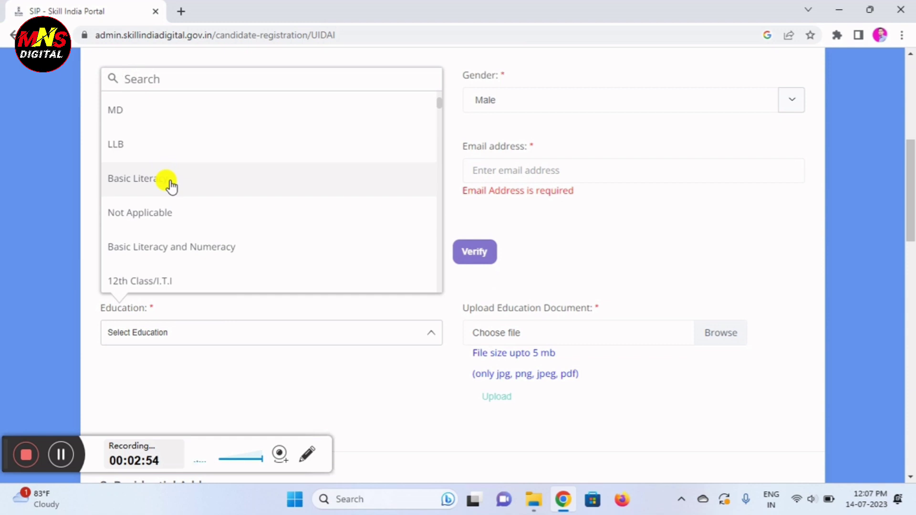
pyautogui.scroll(-2, 176, 239)
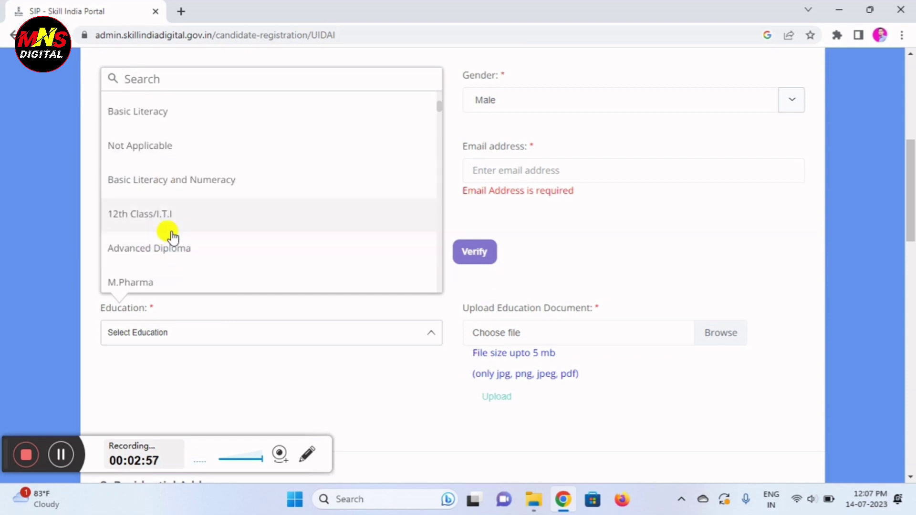
pyautogui.scroll(-2, 175, 219)
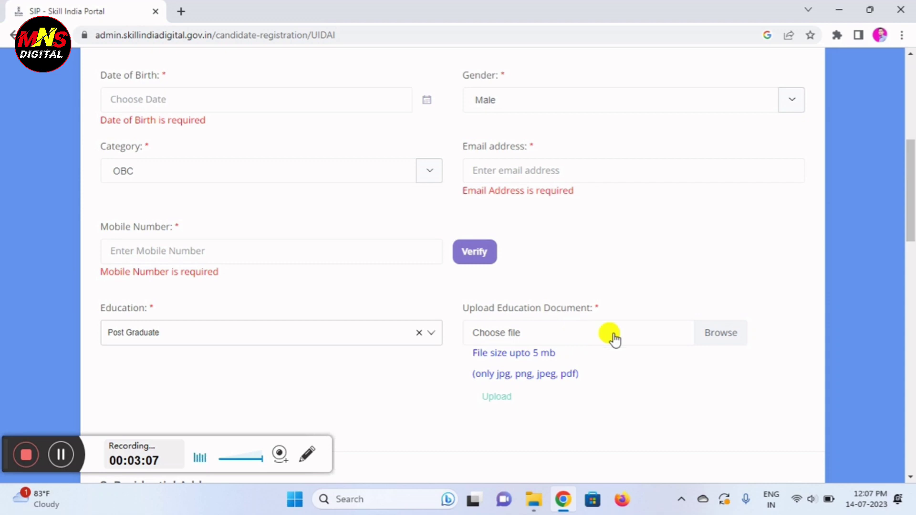
# Step: Attach the image 20210818_111015.jpg as the education document and upload it
pyautogui.click(723, 333)
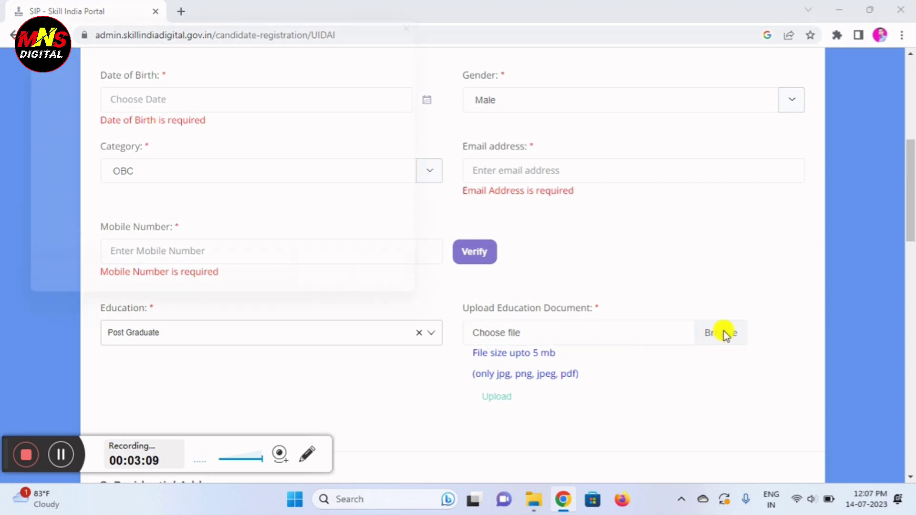
pyautogui.scroll(-1, 105, 144)
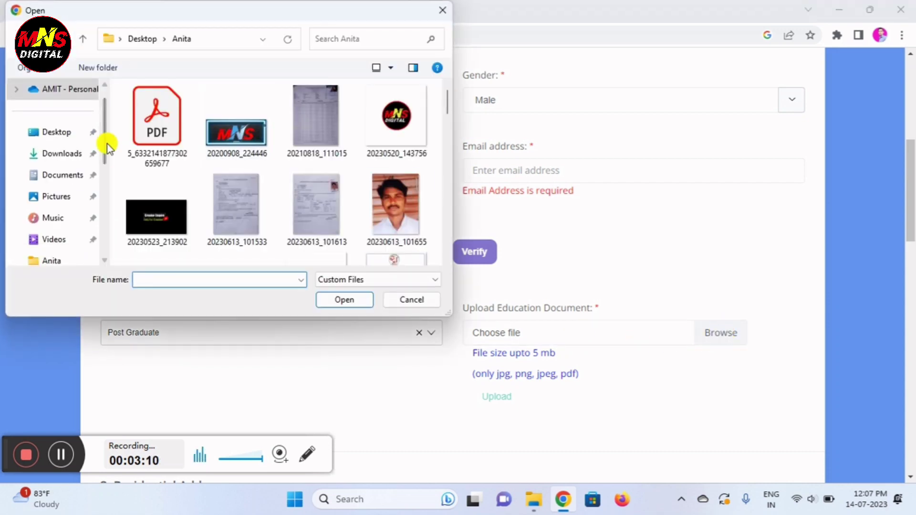
pyautogui.click(302, 108)
pyautogui.click(357, 306)
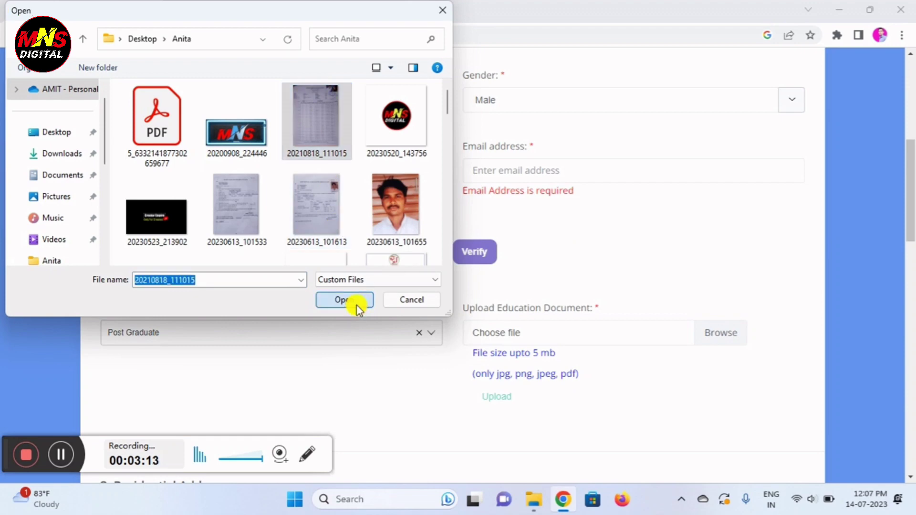
pyautogui.click(506, 400)
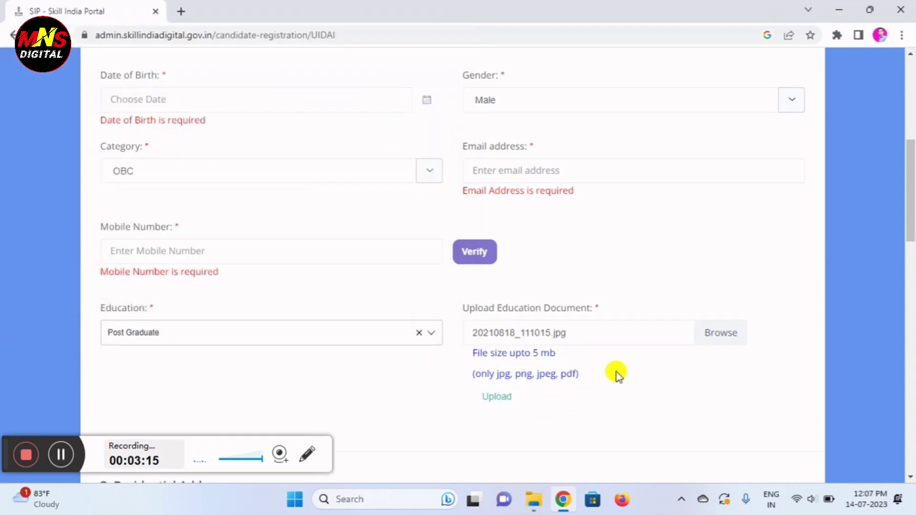
# Step: Outline the Residential Address heading, the Address, Pincode, State and District fields, and the Aadhaar Number field with red rectangles using the annotation tool
pyautogui.scroll(-2, 617, 375)
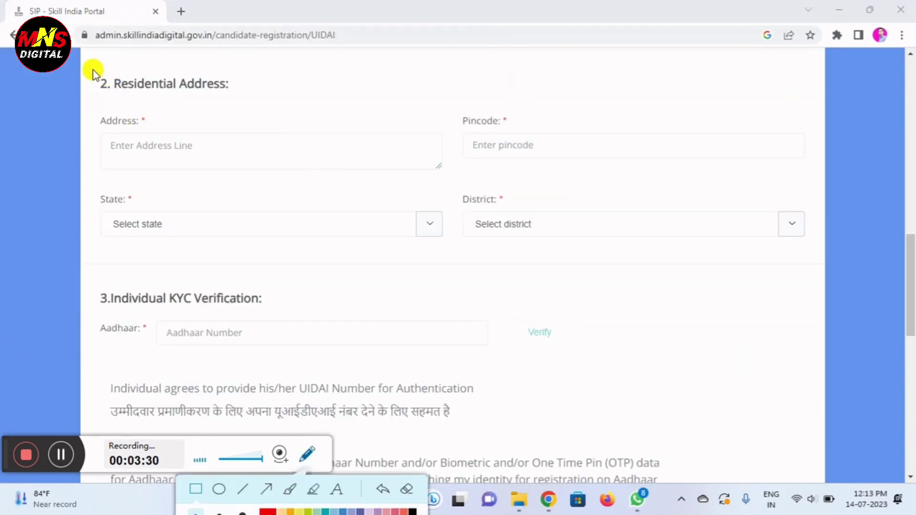
pyautogui.moveTo(100, 78)
pyautogui.mouseDown()
pyautogui.moveTo(179, 103)
pyautogui.moveTo(231, 104)
pyautogui.mouseUp()
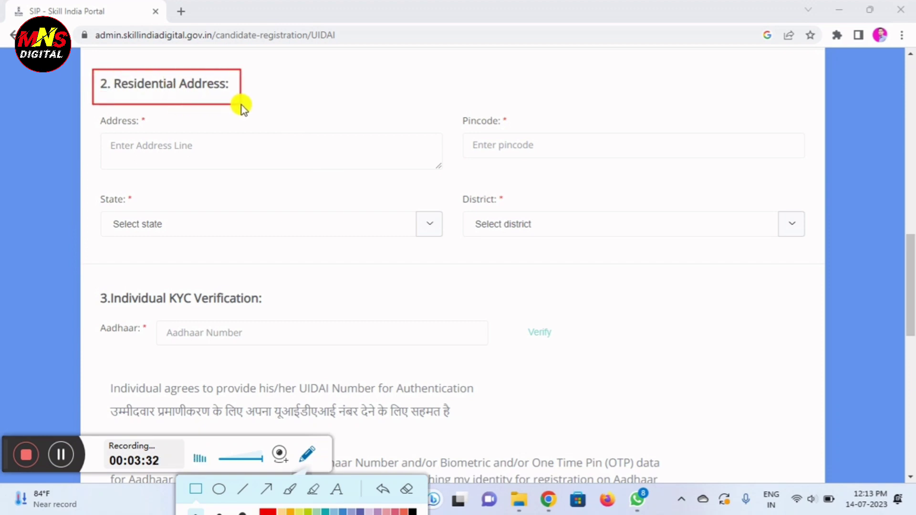
pyautogui.moveTo(105, 136); pyautogui.dragTo(321, 162)
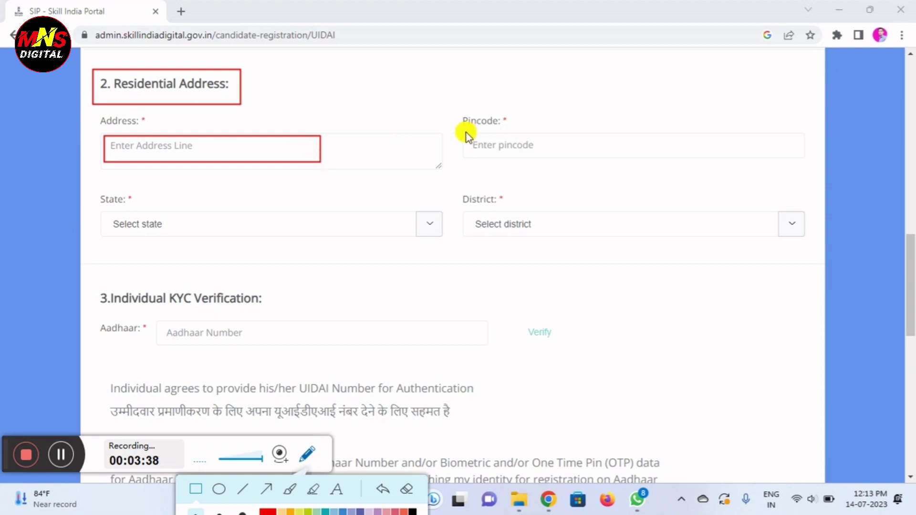
pyautogui.moveTo(463, 130)
pyautogui.mouseDown()
pyautogui.moveTo(548, 162)
pyautogui.moveTo(594, 159)
pyautogui.mouseUp()
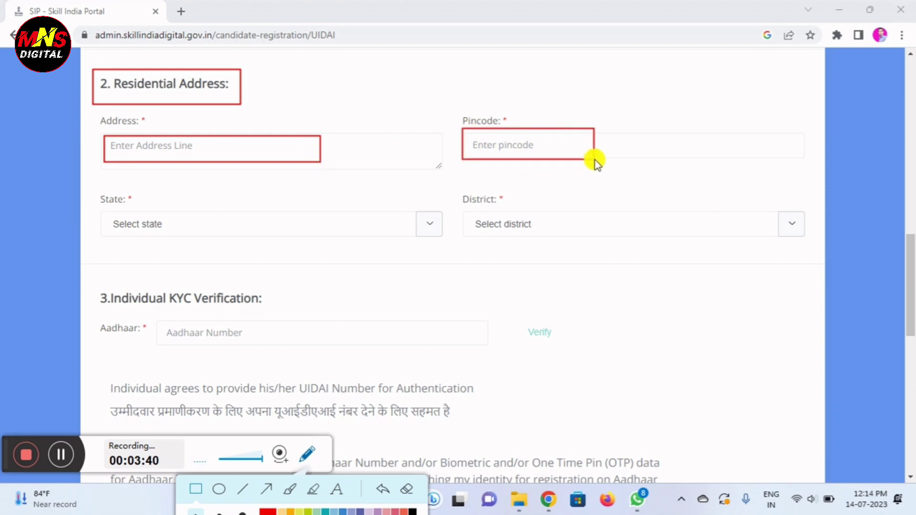
pyautogui.moveTo(100, 208)
pyautogui.mouseDown()
pyautogui.moveTo(109, 219)
pyautogui.moveTo(227, 245)
pyautogui.mouseUp()
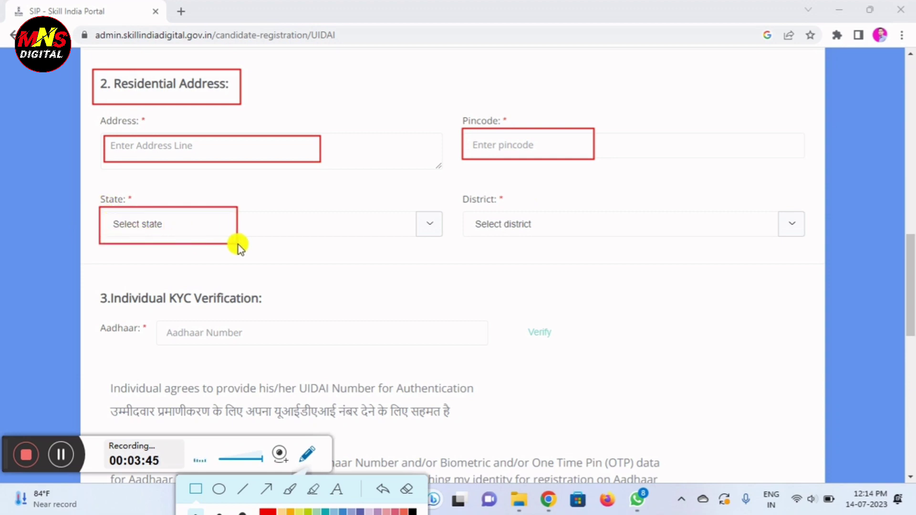
pyautogui.moveTo(461, 206); pyautogui.dragTo(560, 241)
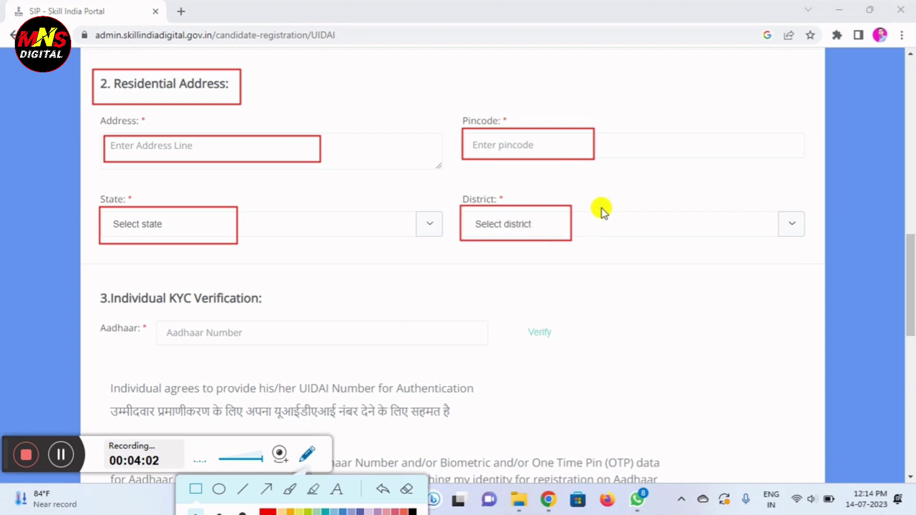
pyautogui.moveTo(153, 319); pyautogui.dragTo(303, 351)
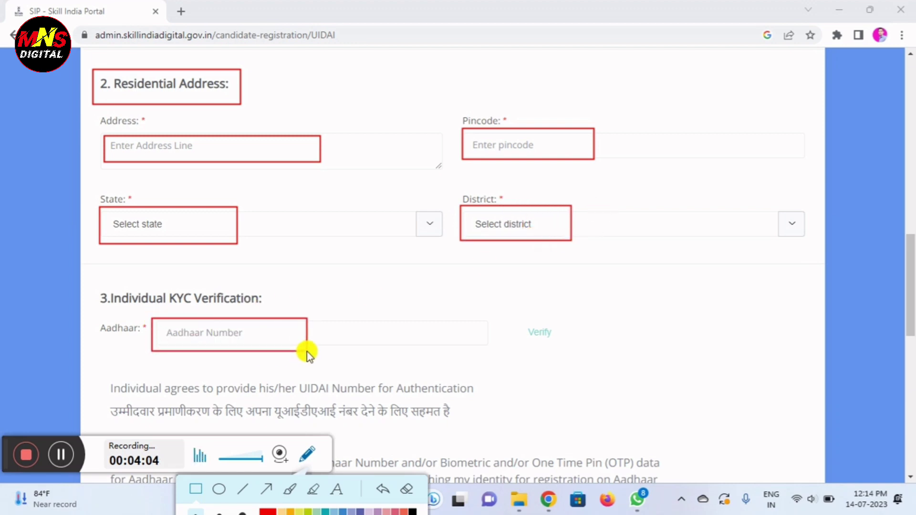
# Step: Outline the Verify link beside the Aadhaar Number field with a red rectangle
pyautogui.moveTo(519, 310); pyautogui.dragTo(583, 357)
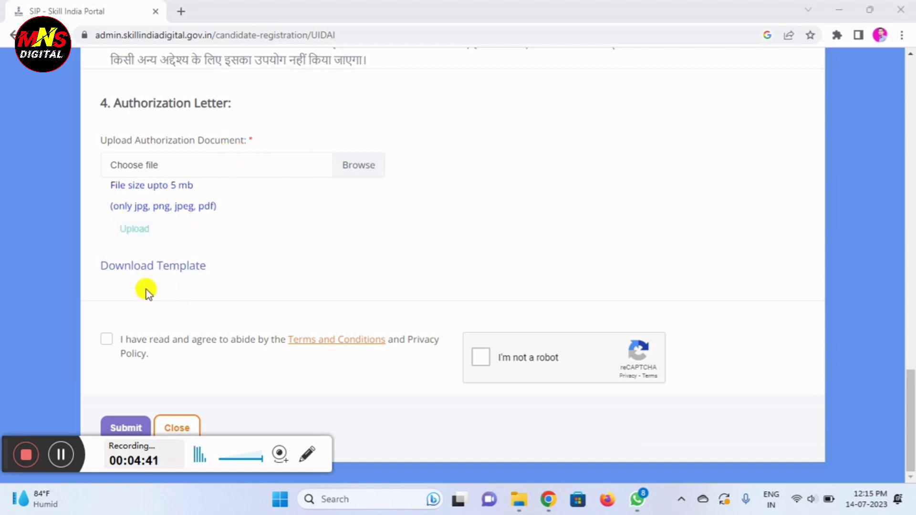
# Step: Open the authorization letter template offered in the Authorization Letter section
pyautogui.click(192, 270)
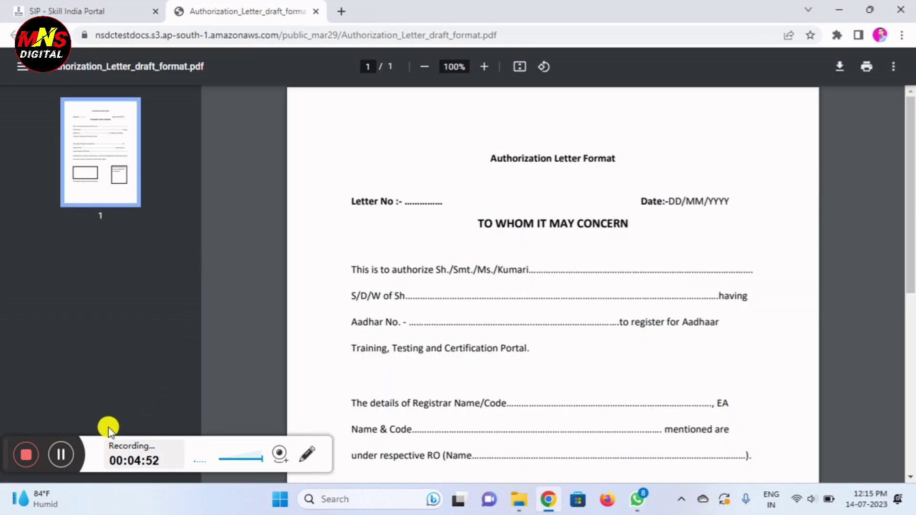
pyautogui.scroll(-1, 405, 192)
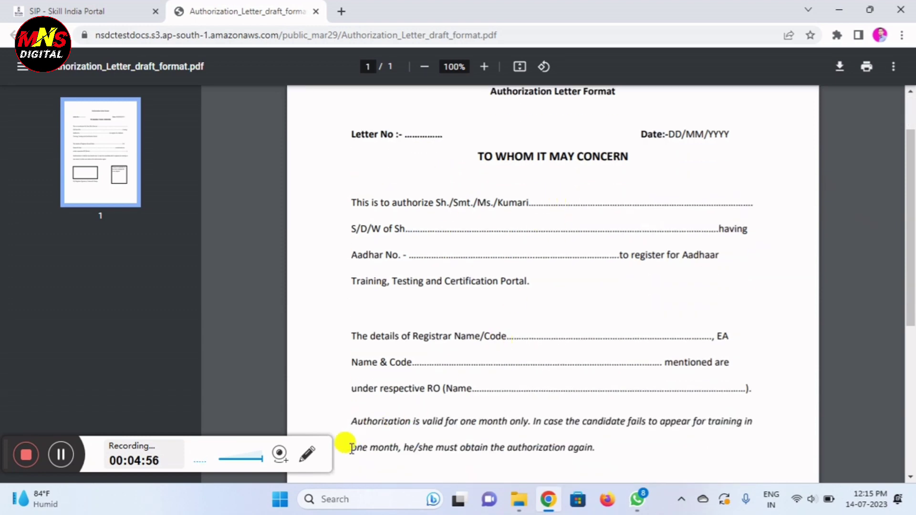
# Step: Outline the candidate name, parent name, Aadhar number and Registrar Name/Code blanks of the letter in red, and clear the annotations
pyautogui.click(308, 455)
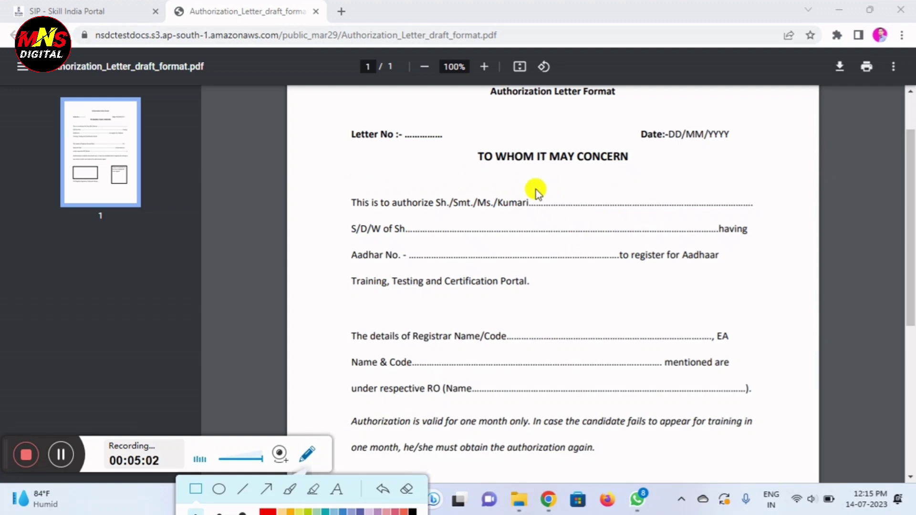
pyautogui.moveTo(541, 191); pyautogui.dragTo(699, 209)
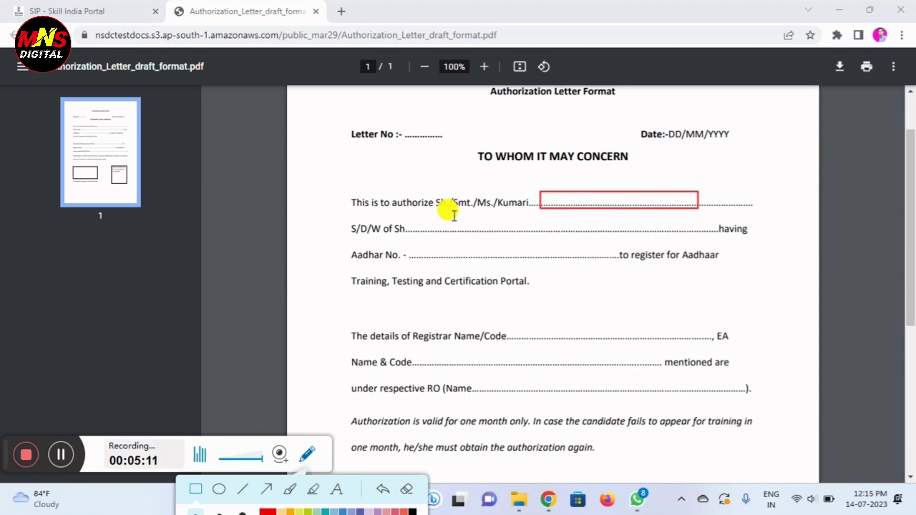
pyautogui.moveTo(453, 216); pyautogui.dragTo(594, 233)
pyautogui.moveTo(446, 243); pyautogui.dragTo(577, 257)
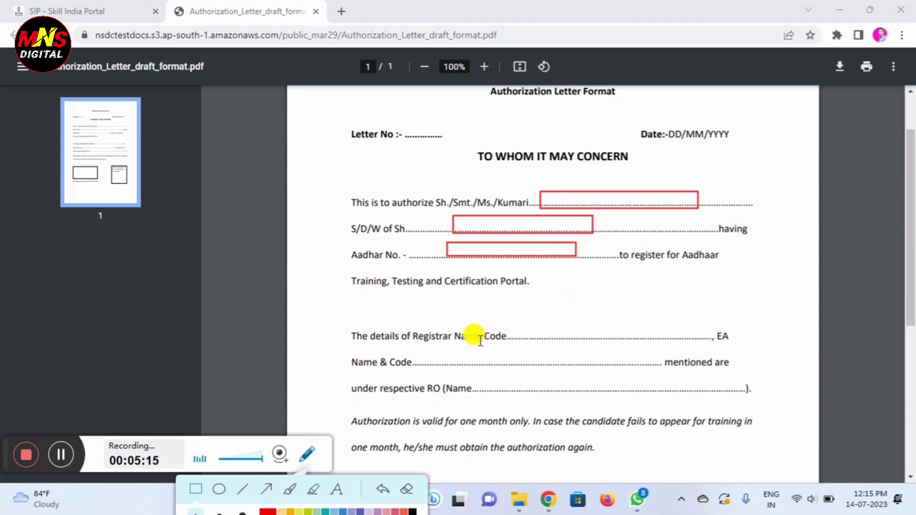
pyautogui.moveTo(522, 328)
pyautogui.mouseDown()
pyautogui.moveTo(635, 353)
pyautogui.moveTo(673, 343)
pyautogui.mouseUp()
pyautogui.press('Escape')
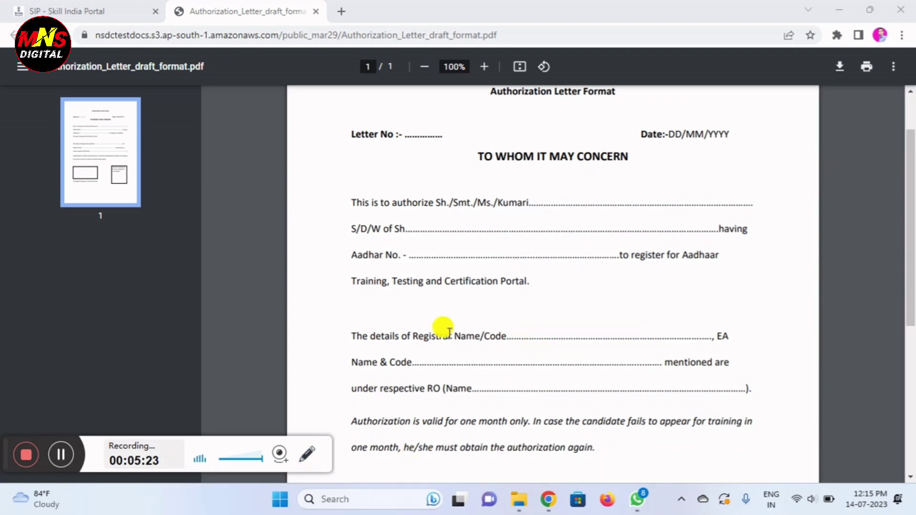
# Step: Outline the EA/Registrar signature and stamp box of the letter in red, erase the annotation and leave the annotation tool
pyautogui.scroll(-4, 483, 314)
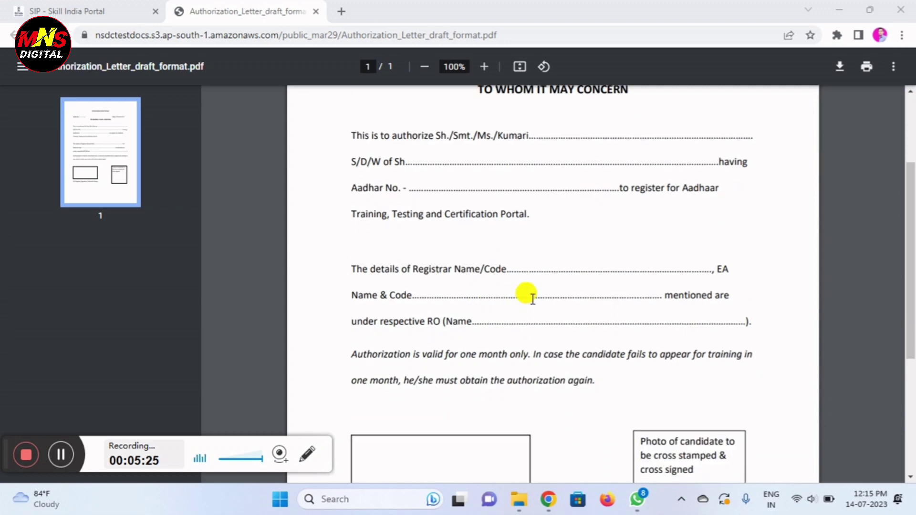
pyautogui.scroll(-1, 543, 293)
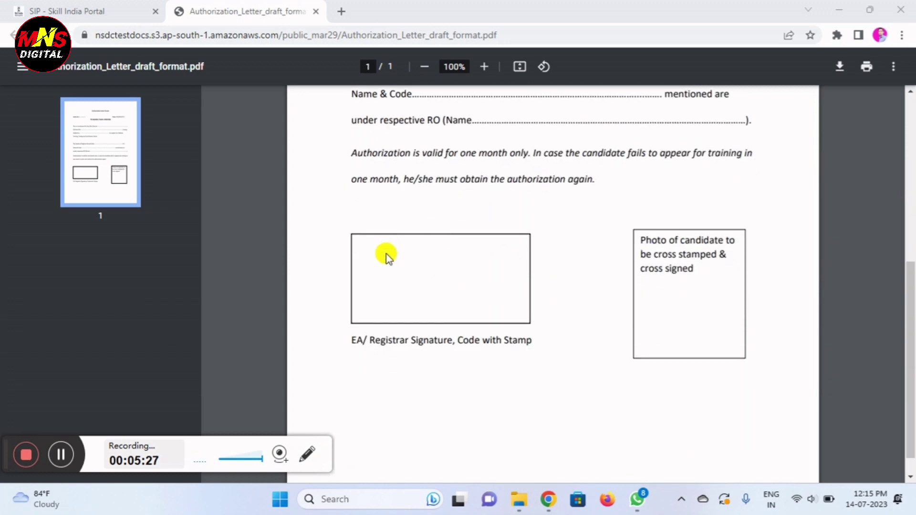
pyautogui.click(308, 455)
pyautogui.click(195, 489)
pyautogui.moveTo(363, 236); pyautogui.dragTo(519, 319)
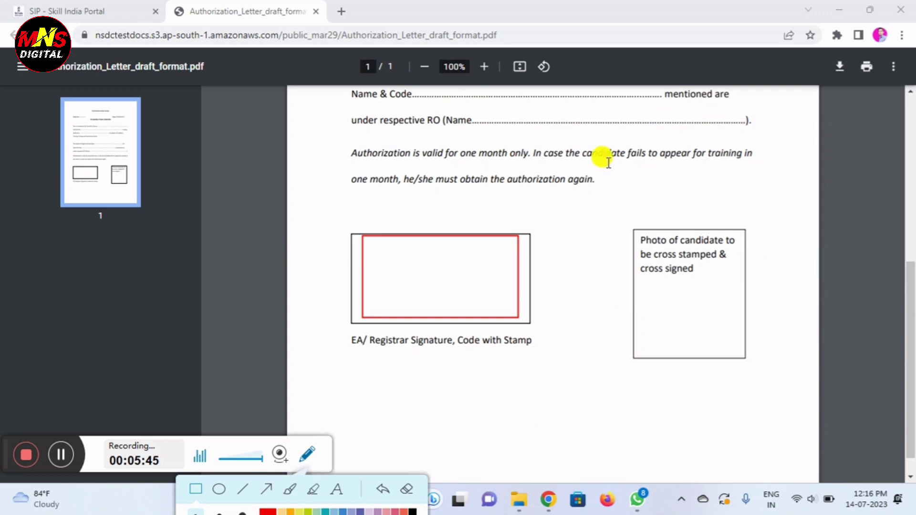
pyautogui.click(404, 493)
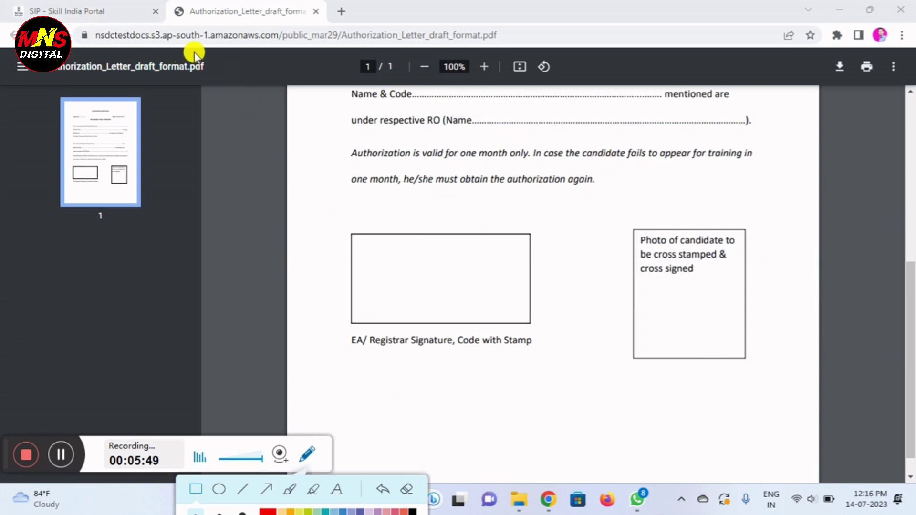
pyautogui.click(307, 454)
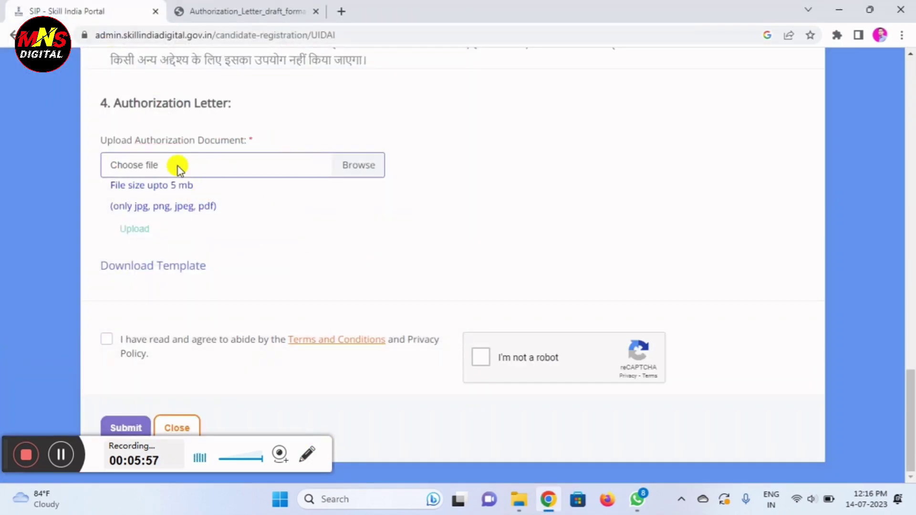
# Step: Attach the image 20230613_101613.jpg as the authorization document
pyautogui.click(351, 167)
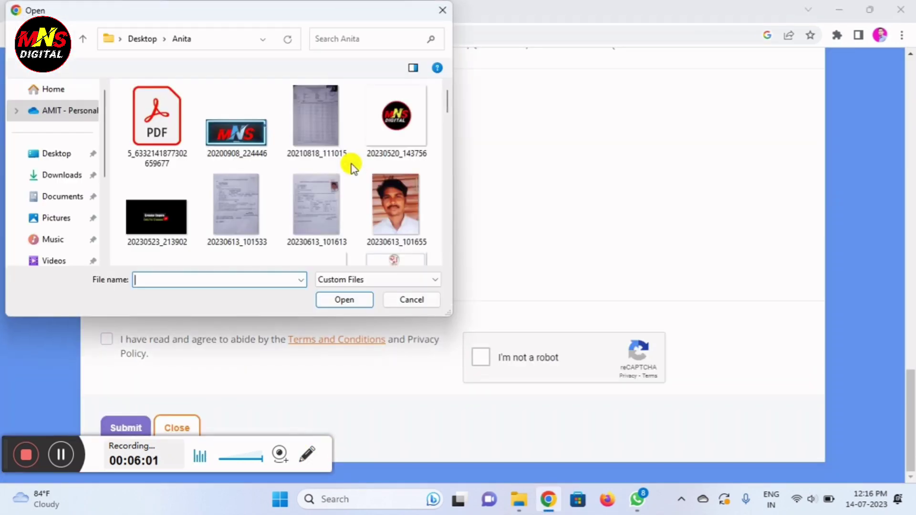
pyautogui.click(315, 200)
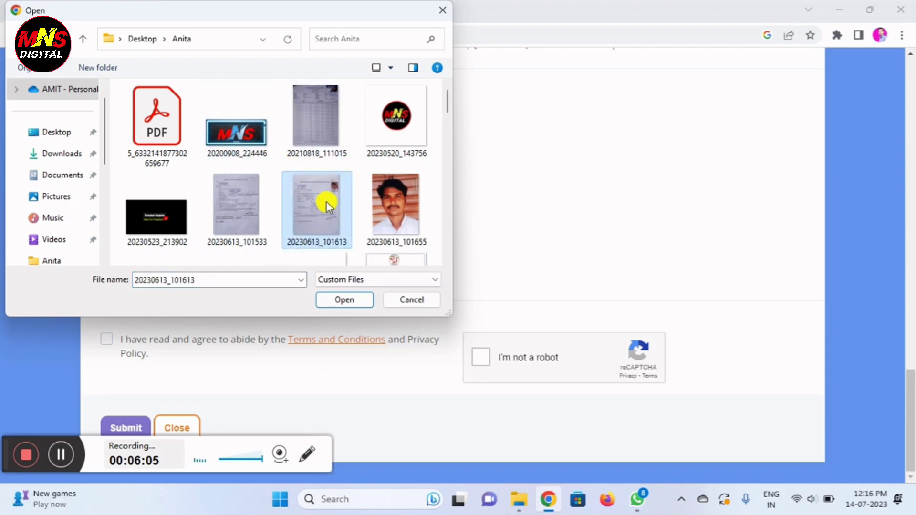
pyautogui.click(337, 299)
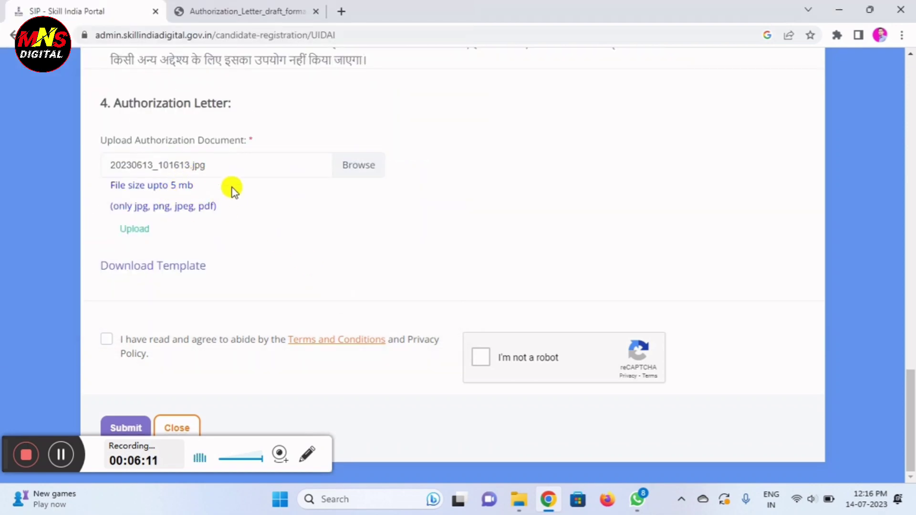
# Step: Accept the Terms and Conditions, tick the reCAPTCHA and submit the registration form
pyautogui.click(106, 340)
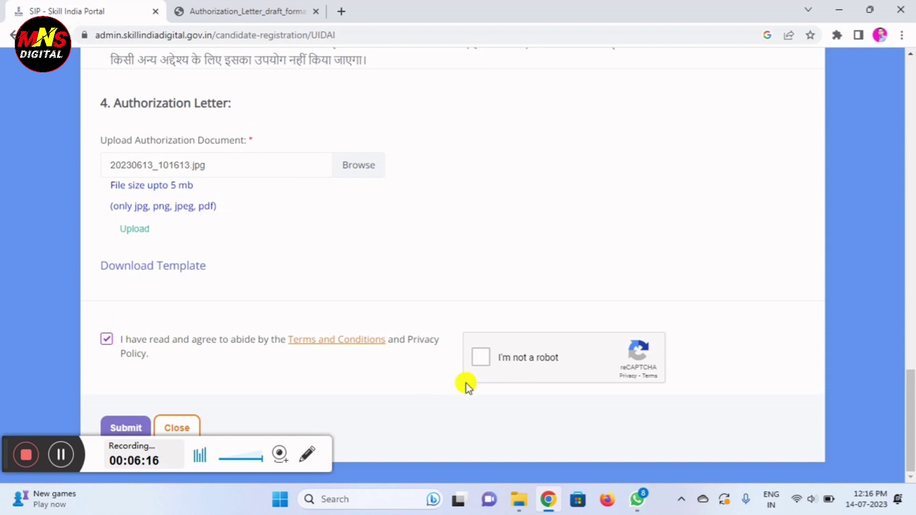
pyautogui.click(482, 363)
pyautogui.click(126, 426)
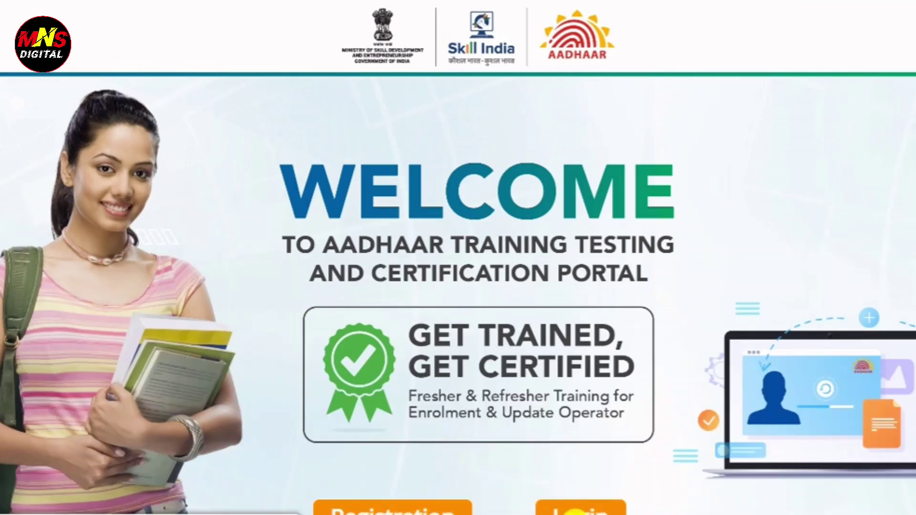
# Step: Open the login page of the Aadhaar training portal and activate the Password field
pyautogui.click(577, 512)
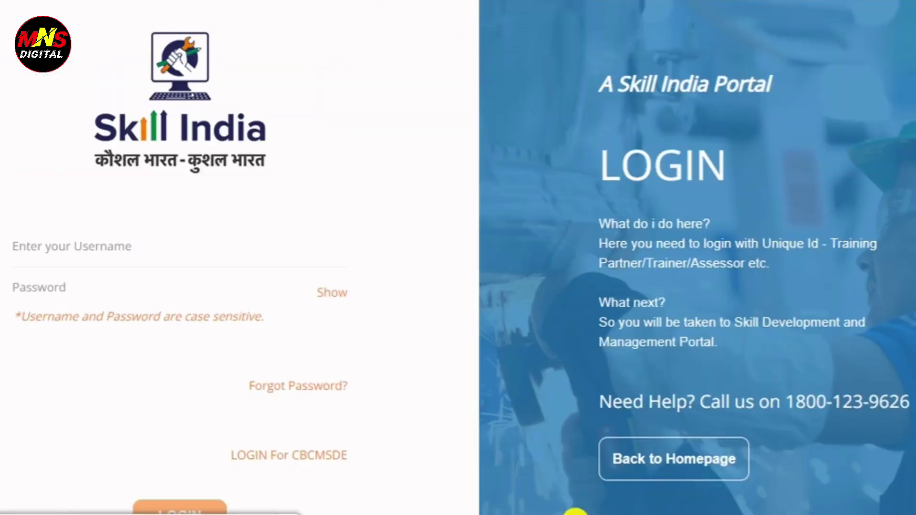
pyautogui.scroll(-1, 29, 184)
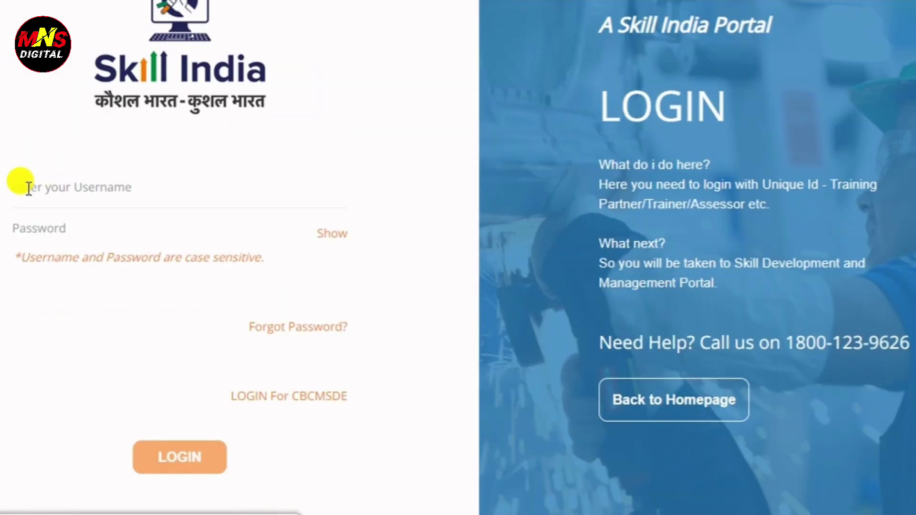
pyautogui.click(45, 228)
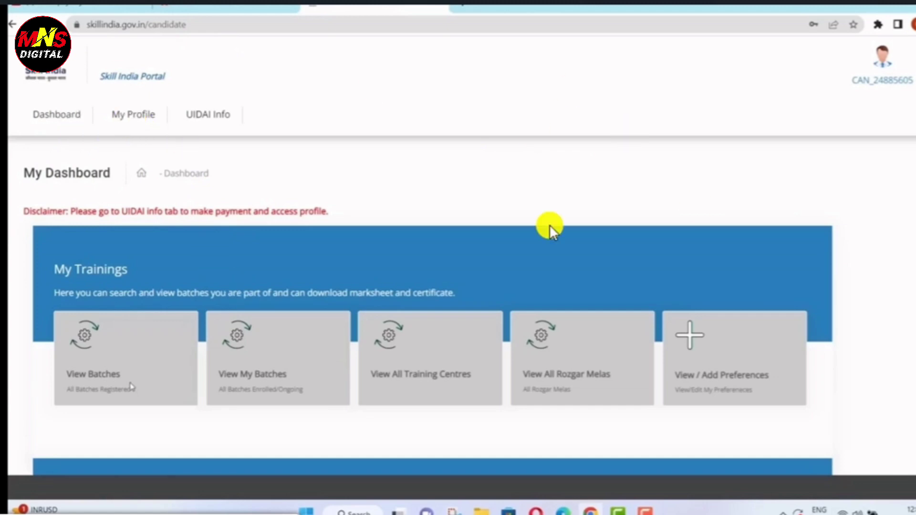
# Step: Outline the Contact Details, Education Details, Course Preferences and Declaration & Submission stages of the candidate profile in red
pyautogui.click(131, 386)
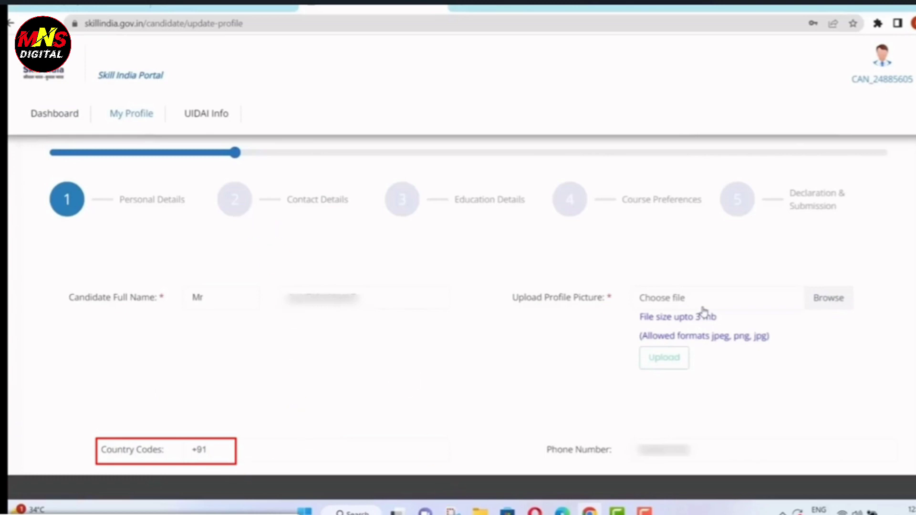
pyautogui.moveTo(215, 181)
pyautogui.mouseDown()
pyautogui.moveTo(349, 225)
pyautogui.moveTo(365, 219)
pyautogui.mouseUp()
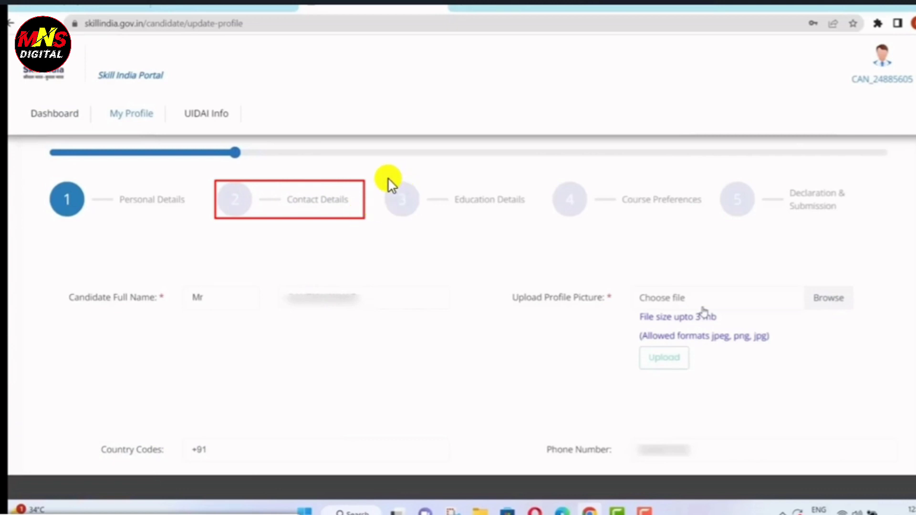
pyautogui.moveTo(416, 180)
pyautogui.mouseDown()
pyautogui.moveTo(434, 205)
pyautogui.moveTo(535, 217)
pyautogui.mouseUp()
pyautogui.moveTo(573, 176)
pyautogui.mouseDown()
pyautogui.moveTo(651, 213)
pyautogui.moveTo(710, 221)
pyautogui.mouseUp()
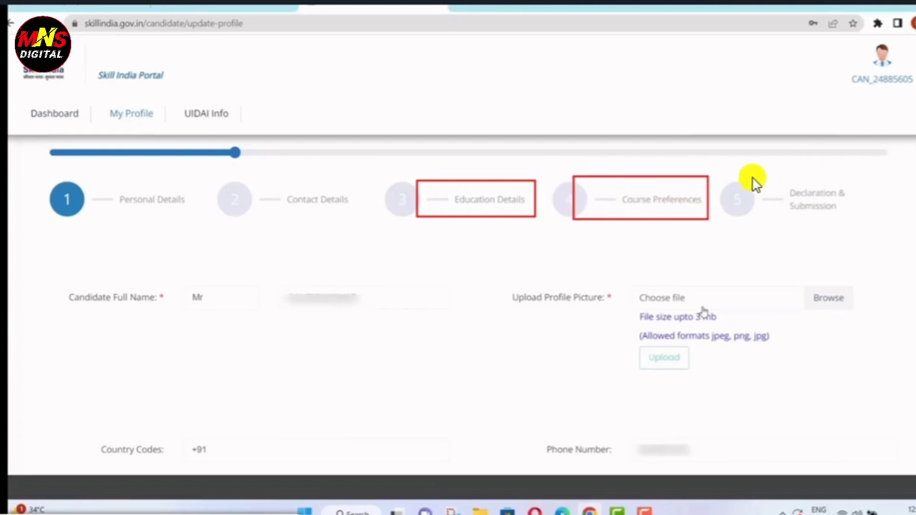
pyautogui.moveTo(752, 178)
pyautogui.mouseDown()
pyautogui.moveTo(841, 219)
pyautogui.moveTo(865, 219)
pyautogui.mouseUp()
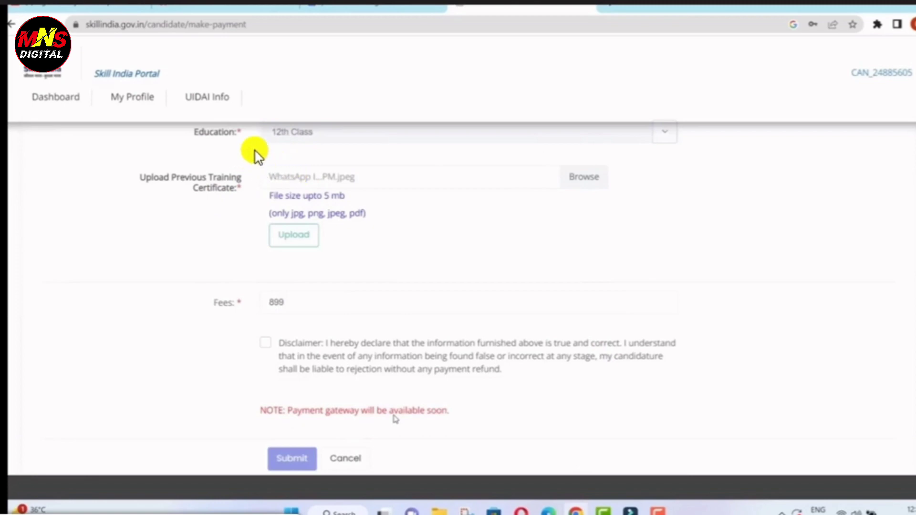
# Step: Outline the previous training certificate file name and its Browse and Upload buttons with red rectangles on the payment page
pyautogui.moveTo(264, 159); pyautogui.dragTo(371, 190)
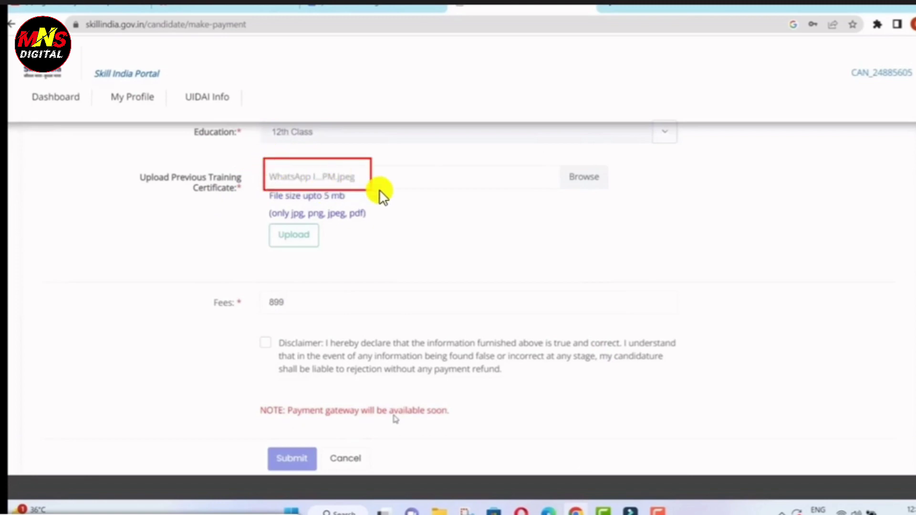
pyautogui.moveTo(566, 158); pyautogui.dragTo(607, 192)
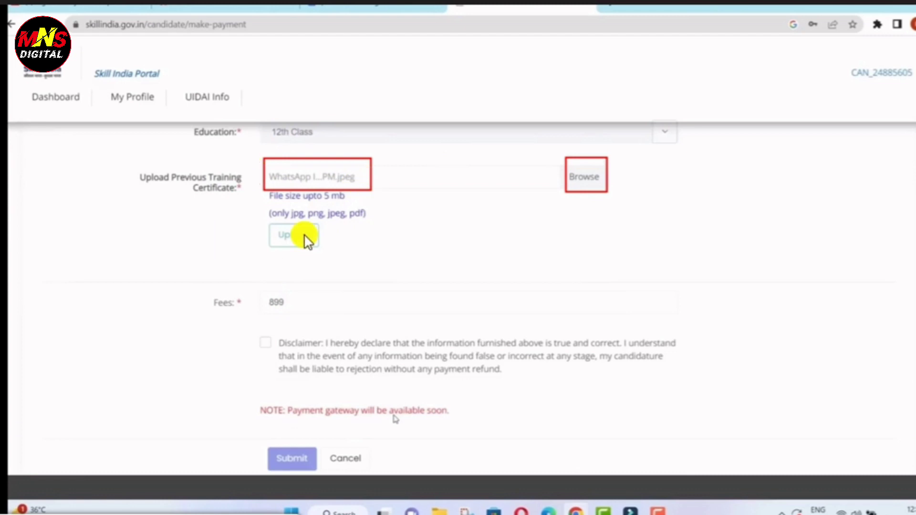
pyautogui.moveTo(257, 221)
pyautogui.mouseDown()
pyautogui.moveTo(288, 249)
pyautogui.moveTo(338, 257)
pyautogui.mouseUp()
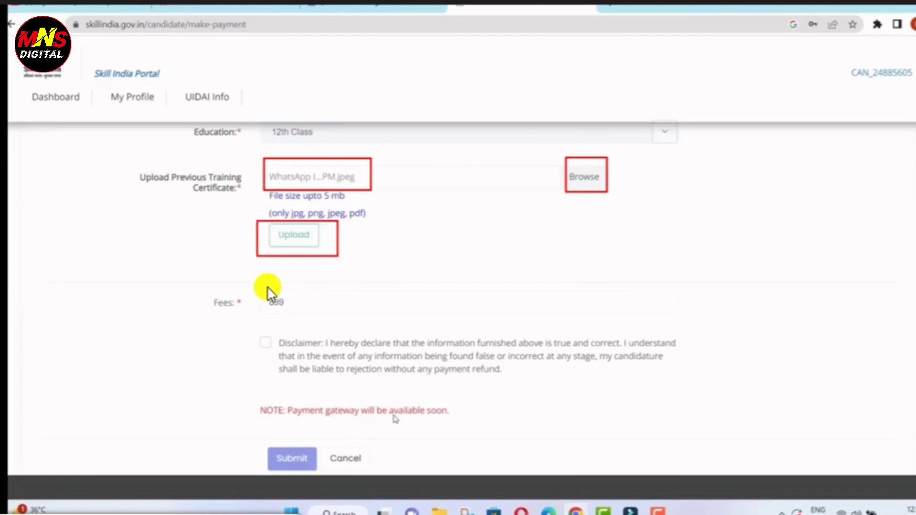
# Step: Outline the fee amounts 899 and 1598 and the note about the payment gateway with red rectangles
pyautogui.moveTo(259, 291); pyautogui.dragTo(294, 317)
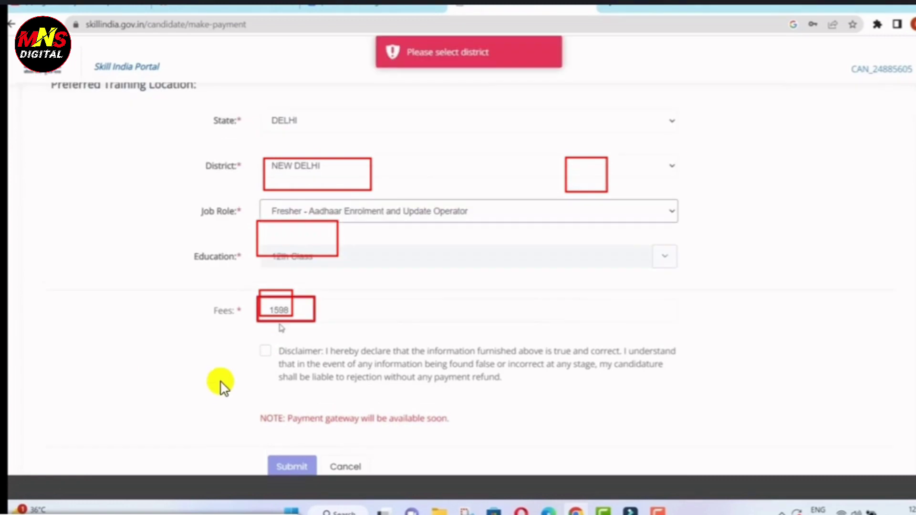
pyautogui.moveTo(257, 297); pyautogui.dragTo(315, 322)
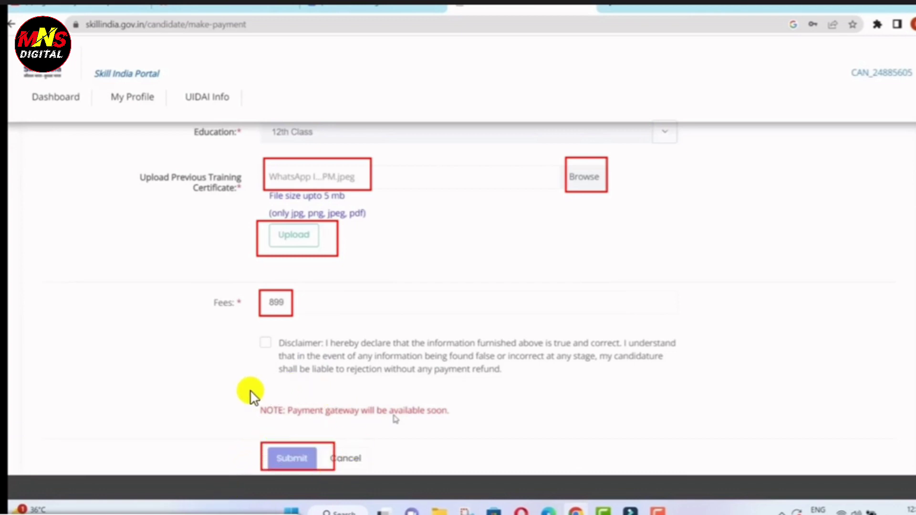
pyautogui.moveTo(250, 396)
pyautogui.mouseDown()
pyautogui.moveTo(286, 424)
pyautogui.moveTo(470, 428)
pyautogui.mouseUp()
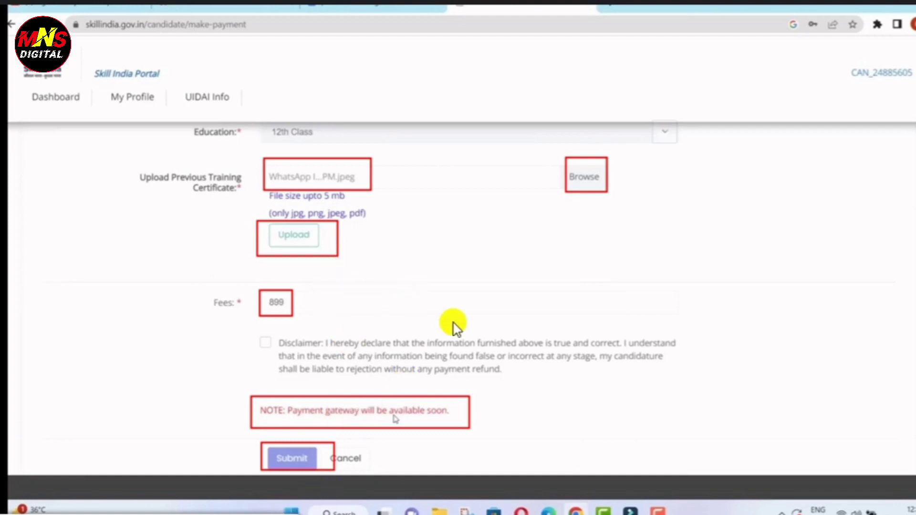
# Step: Draw three large red rectangles on the payment page: above the disclaimer, around the portal header, and around the Browse button area
pyautogui.moveTo(388, 263); pyautogui.dragTo(519, 313)
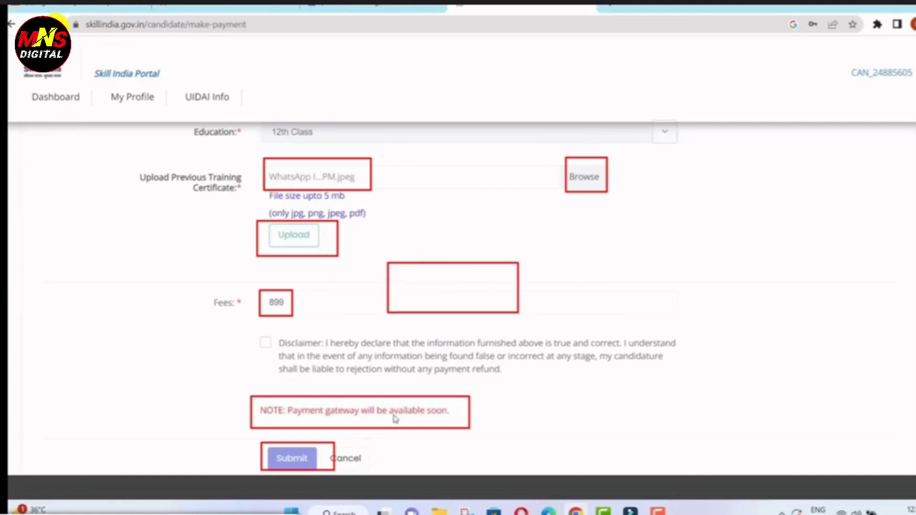
pyautogui.moveTo(18, 34)
pyautogui.mouseDown()
pyautogui.moveTo(63, 110)
pyautogui.moveTo(382, 132)
pyautogui.mouseUp()
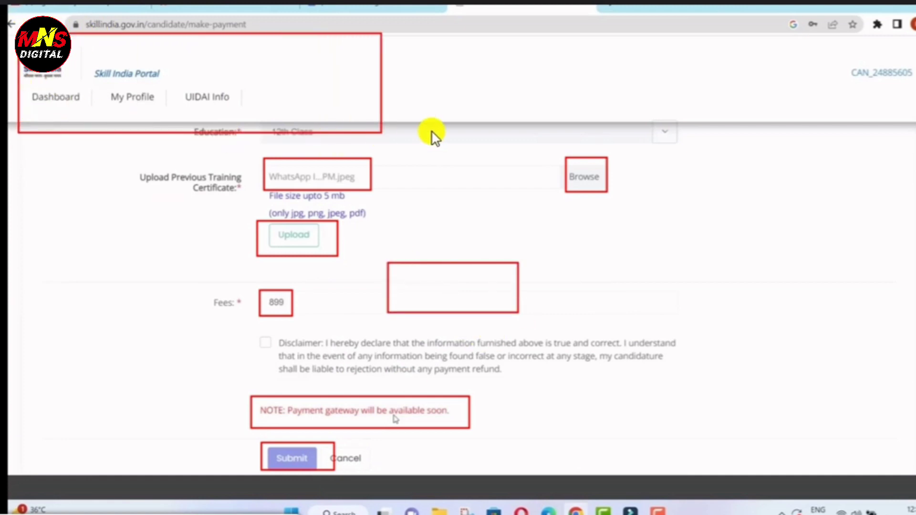
pyautogui.moveTo(509, 149)
pyautogui.mouseDown()
pyautogui.moveTo(740, 306)
pyautogui.moveTo(826, 316)
pyautogui.mouseUp()
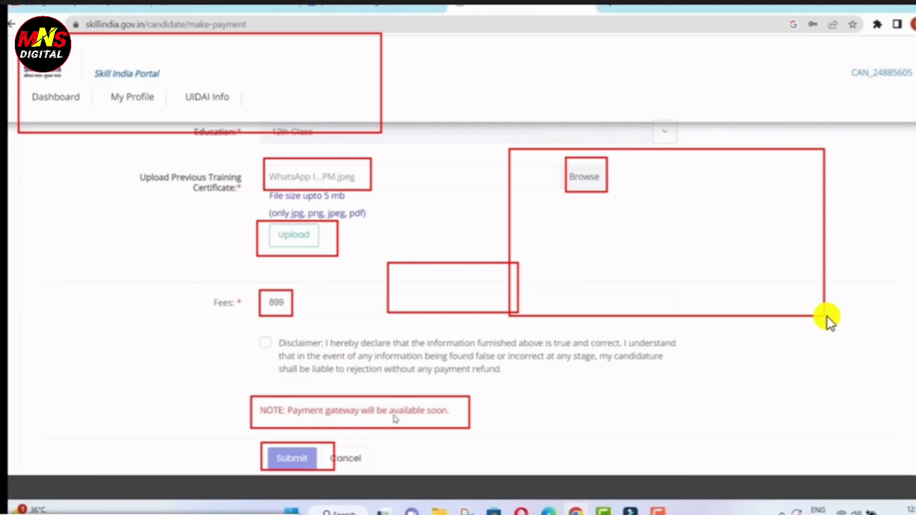